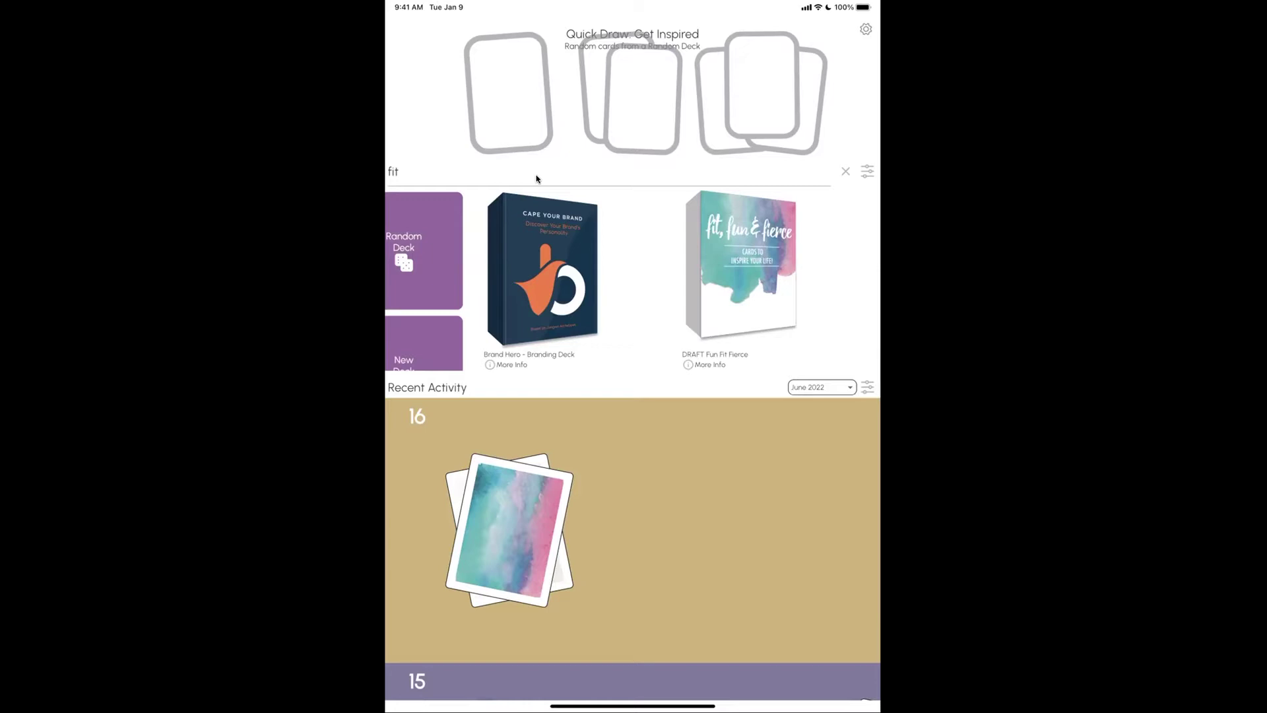
Scroll the Deckible home screen to find the DRAFT Fun Fit Fierce deck
scroll(536, 178, down, 3)
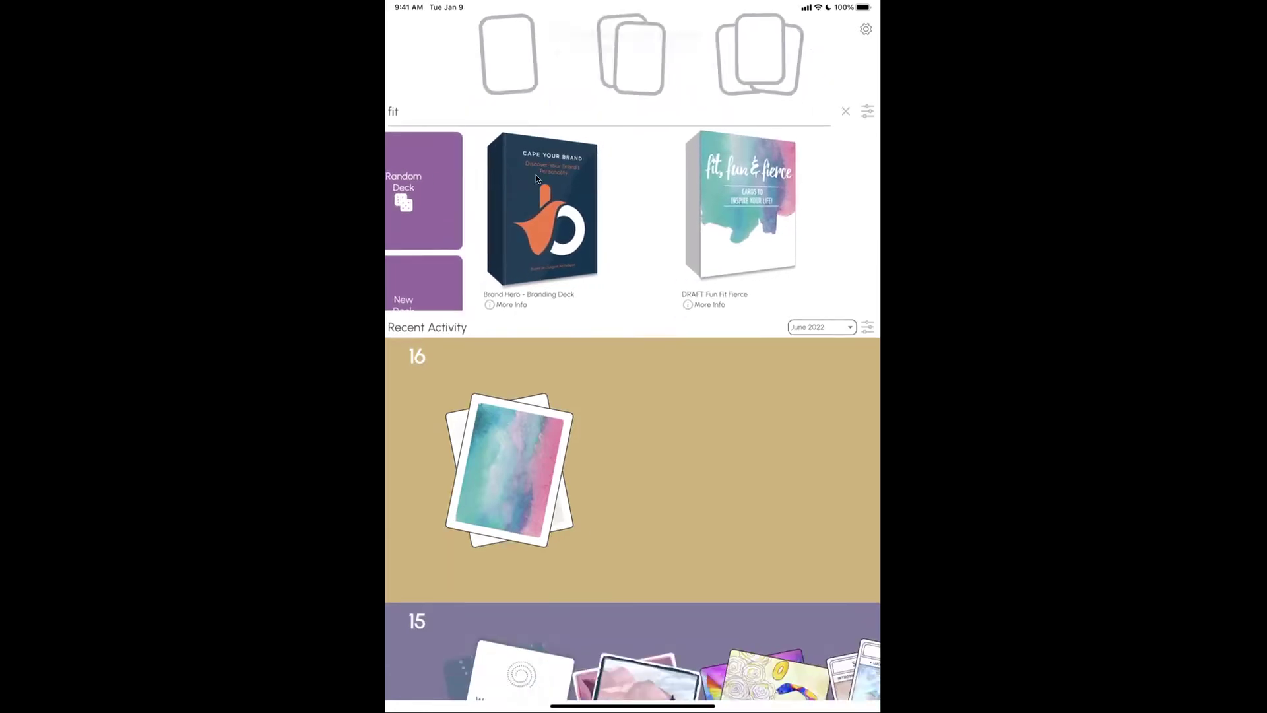
scroll(536, 178, up, 3)
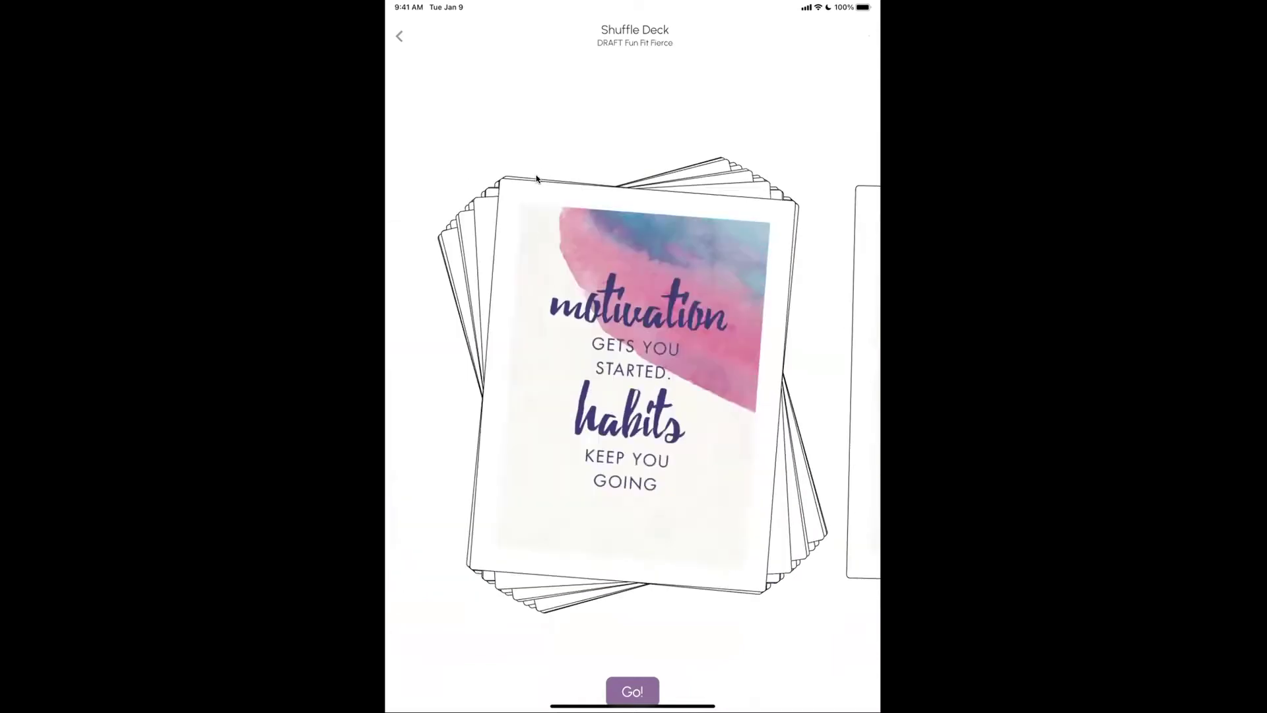
Draw 'A goal without a plan is just a wish' and 'Always move forward', then reflect on the plan card
click(536, 179)
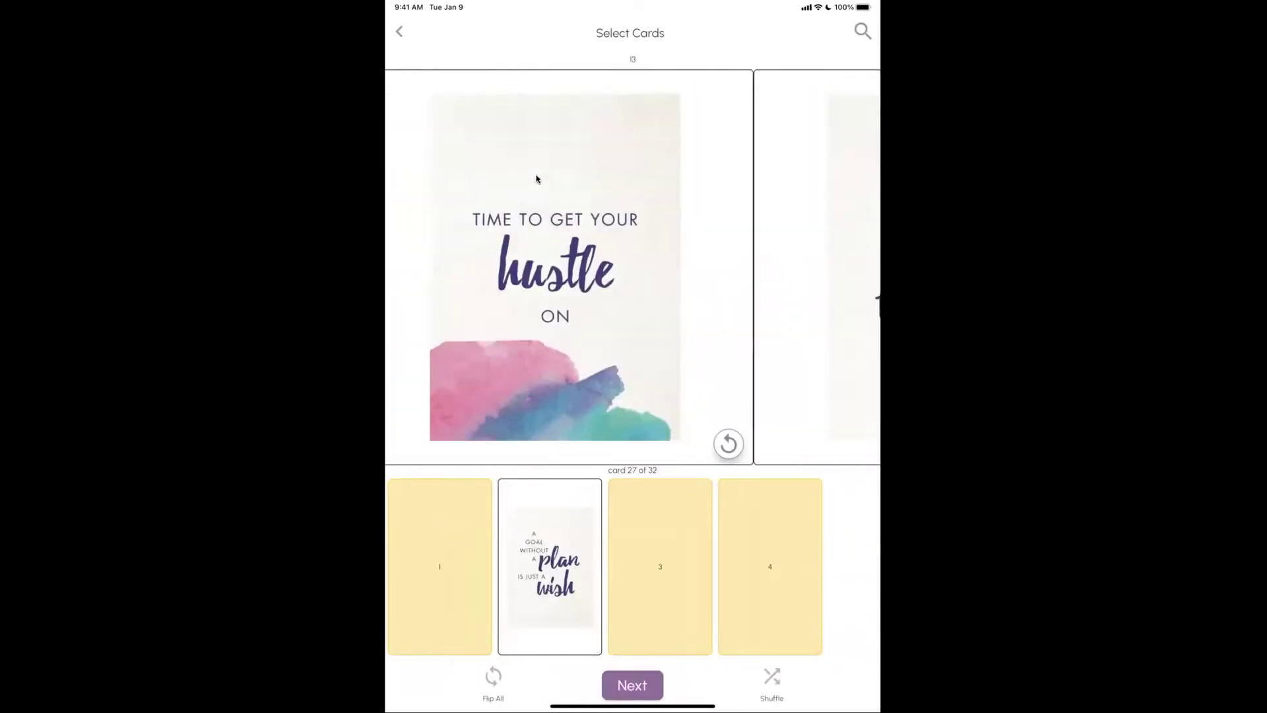
click(537, 179)
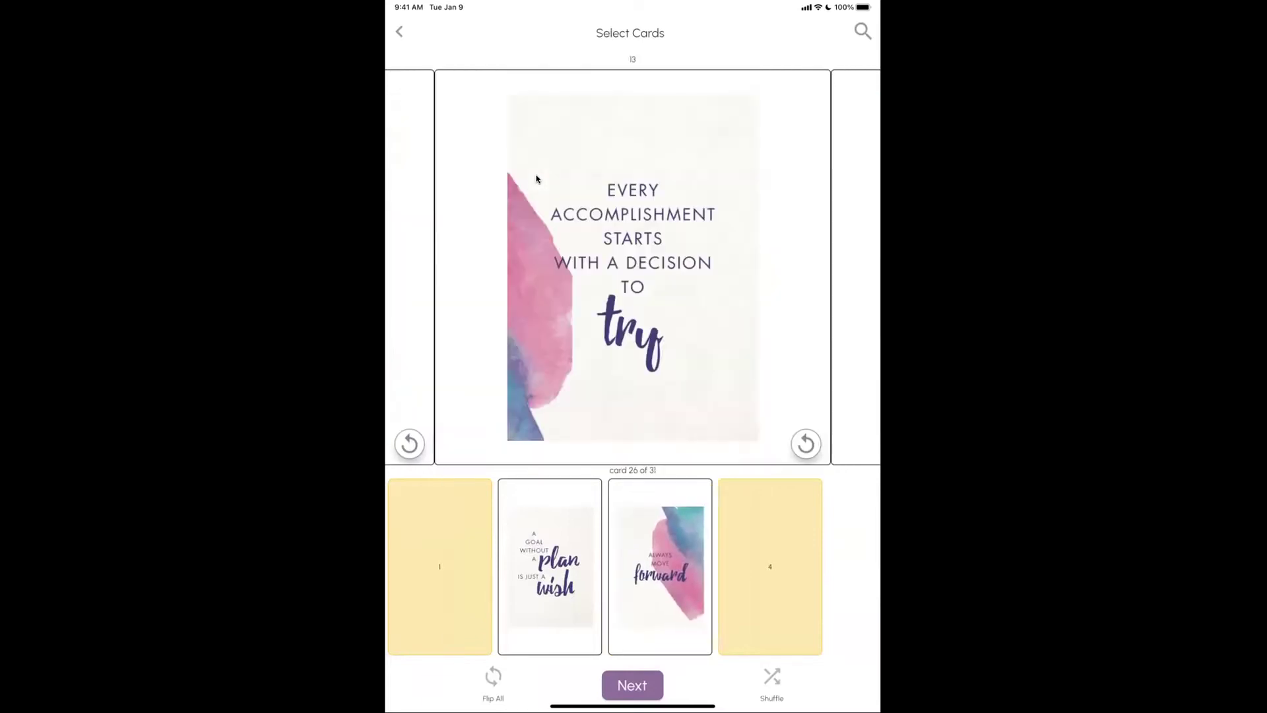
click(537, 179)
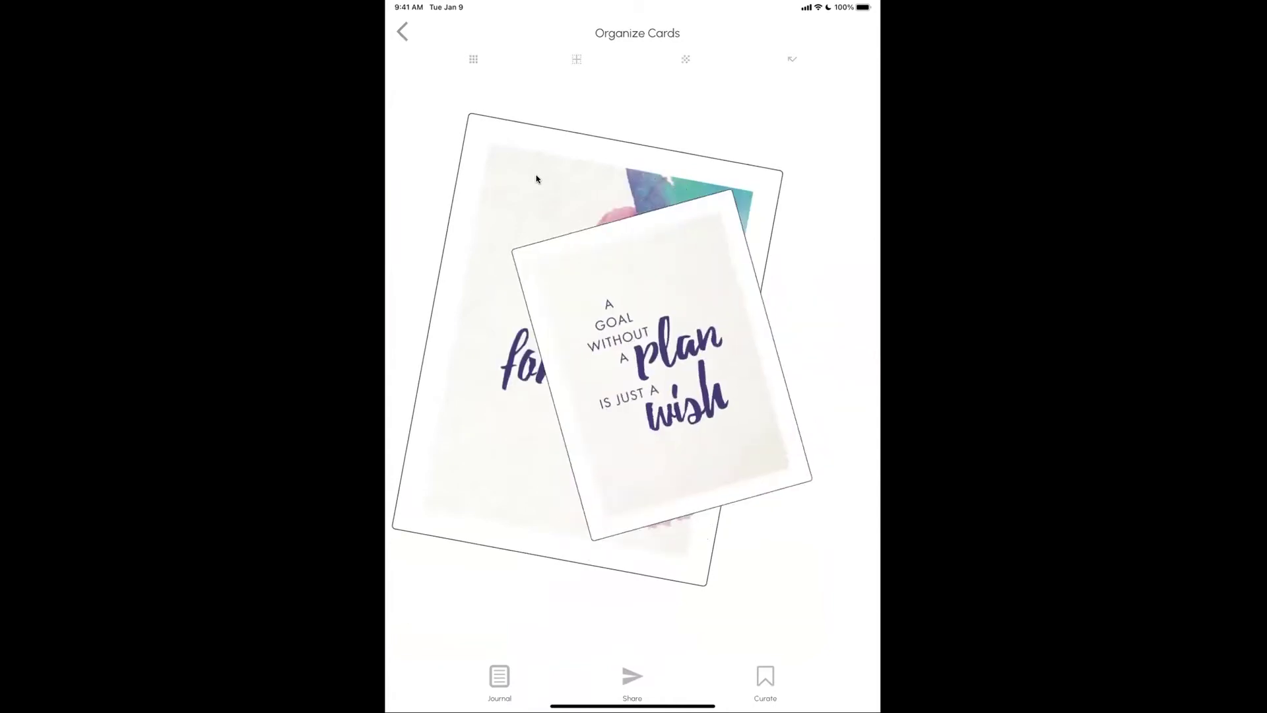
click(536, 178)
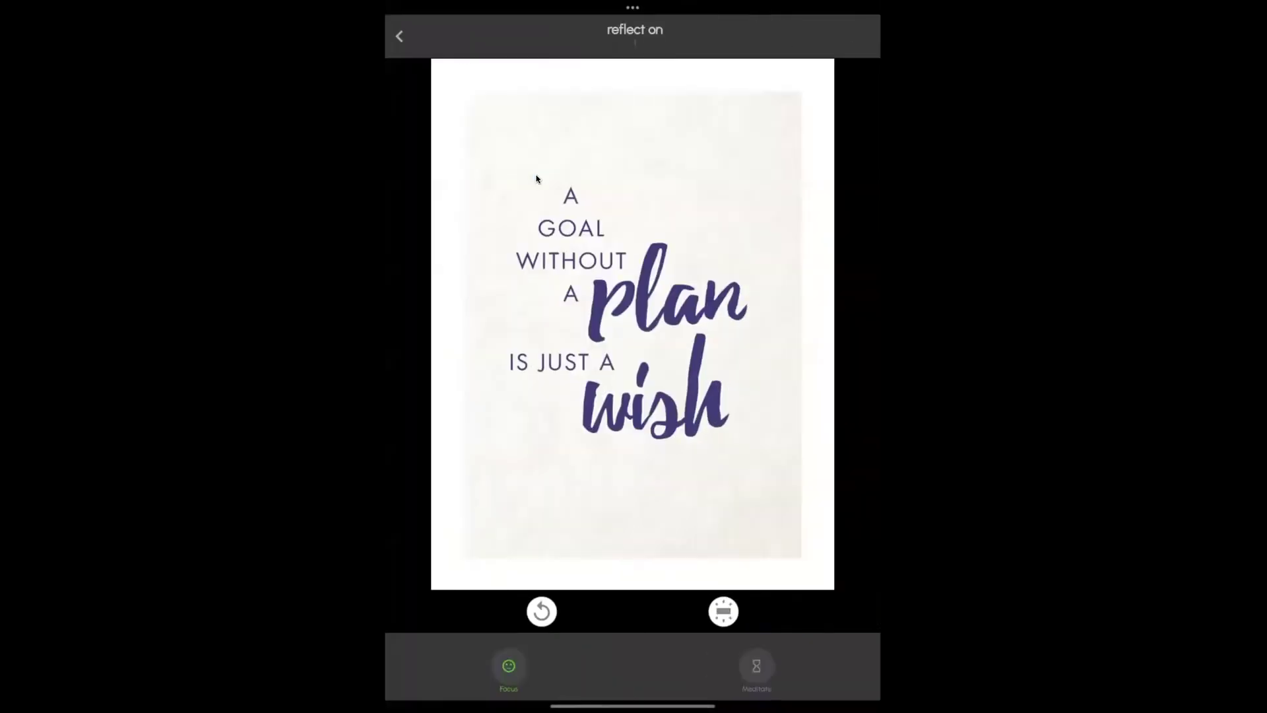
click(536, 179)
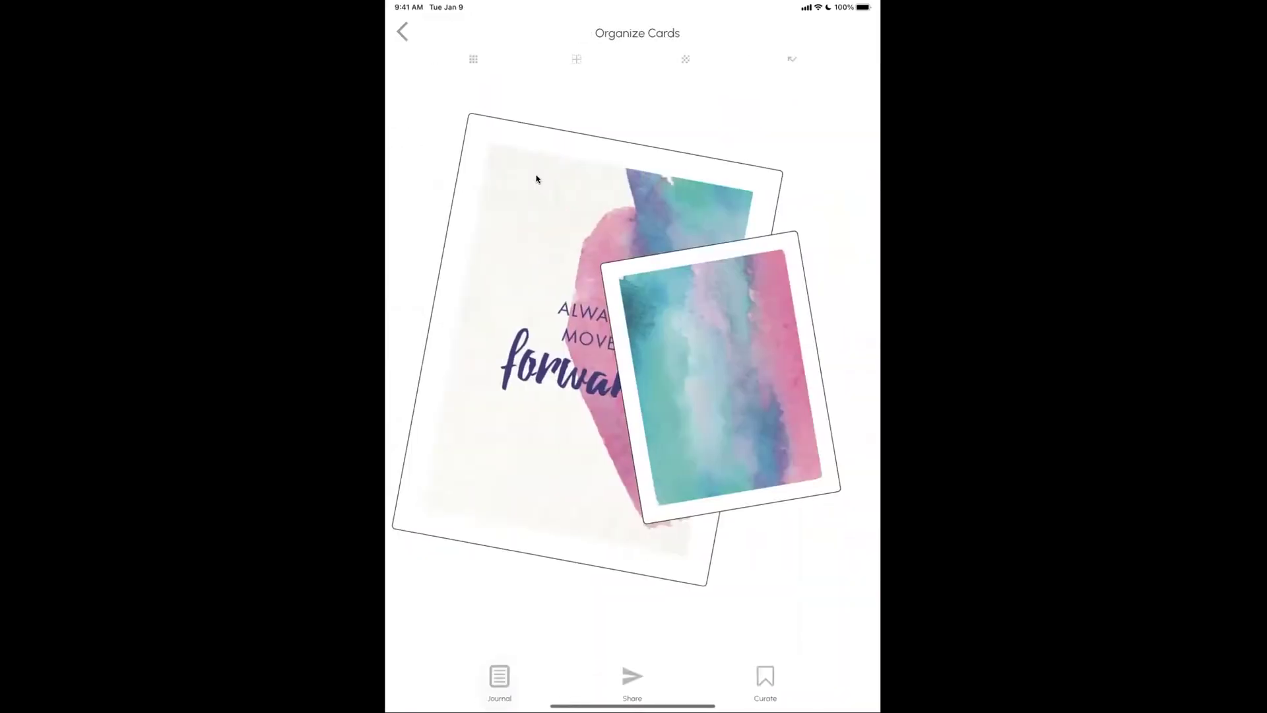
Write the journal entry 'This is what I'm feeling' and try voice dictation
text(jo)
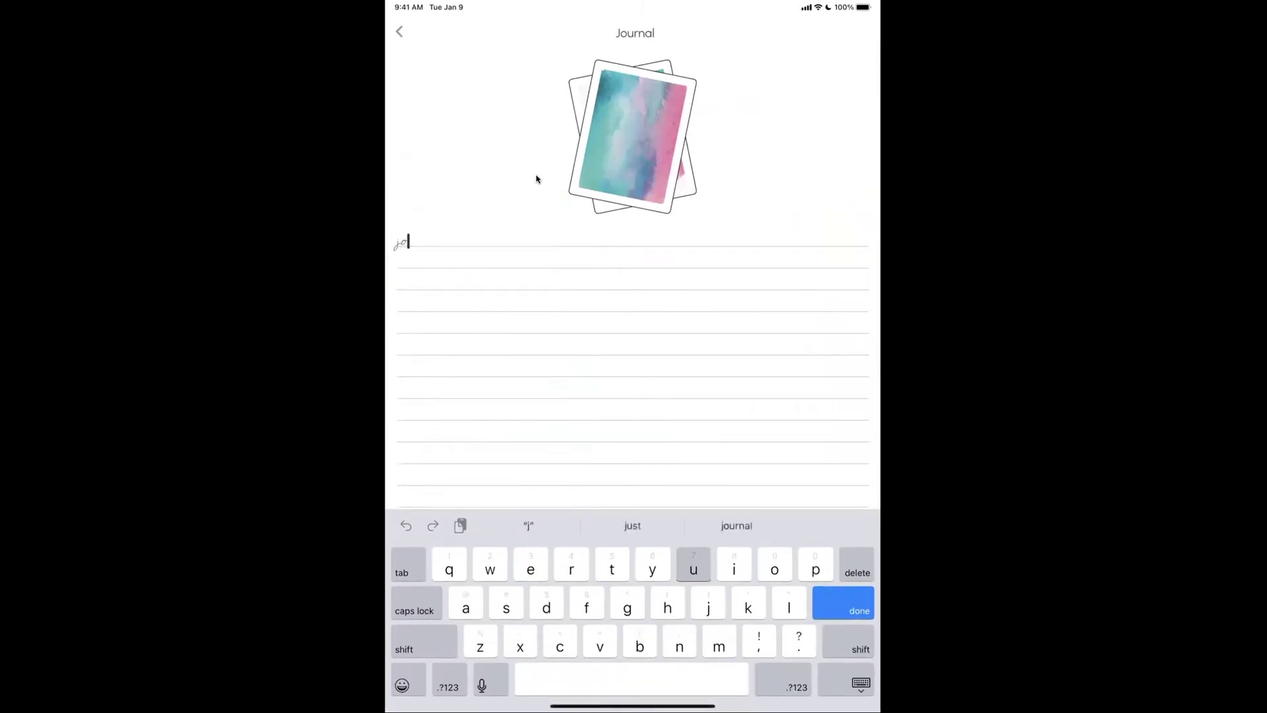
text(urnal)
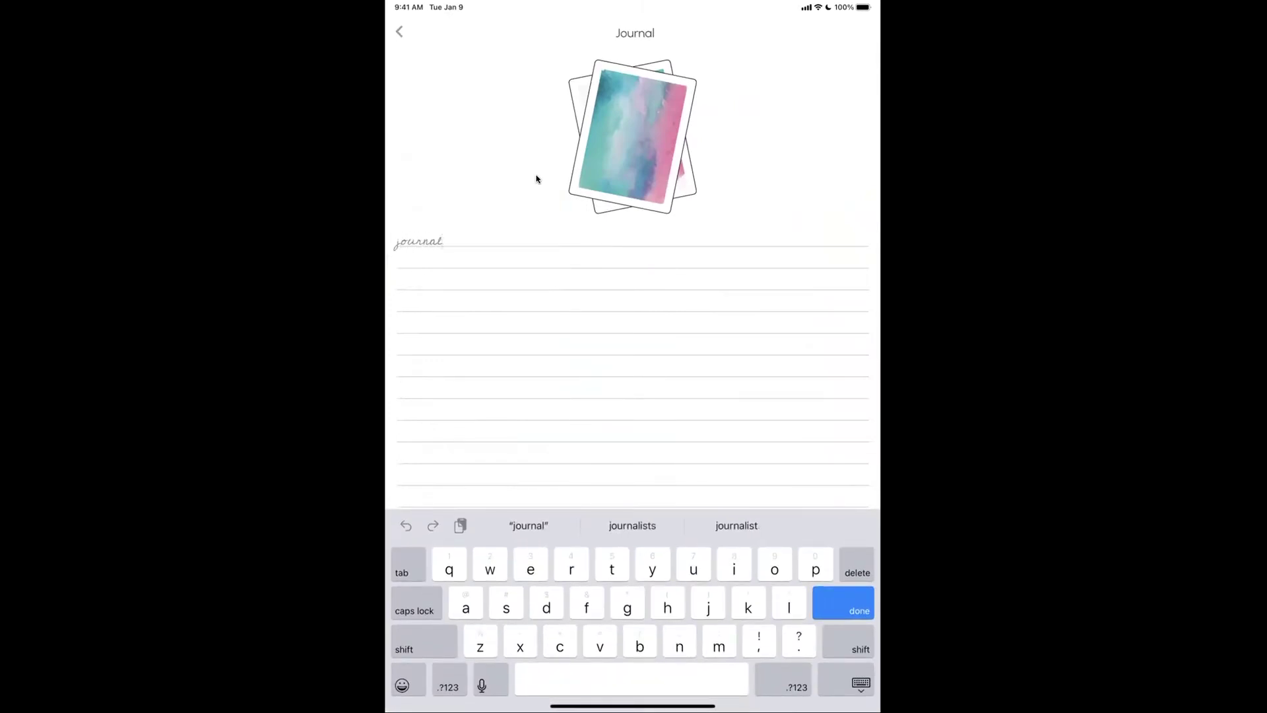
click(481, 686)
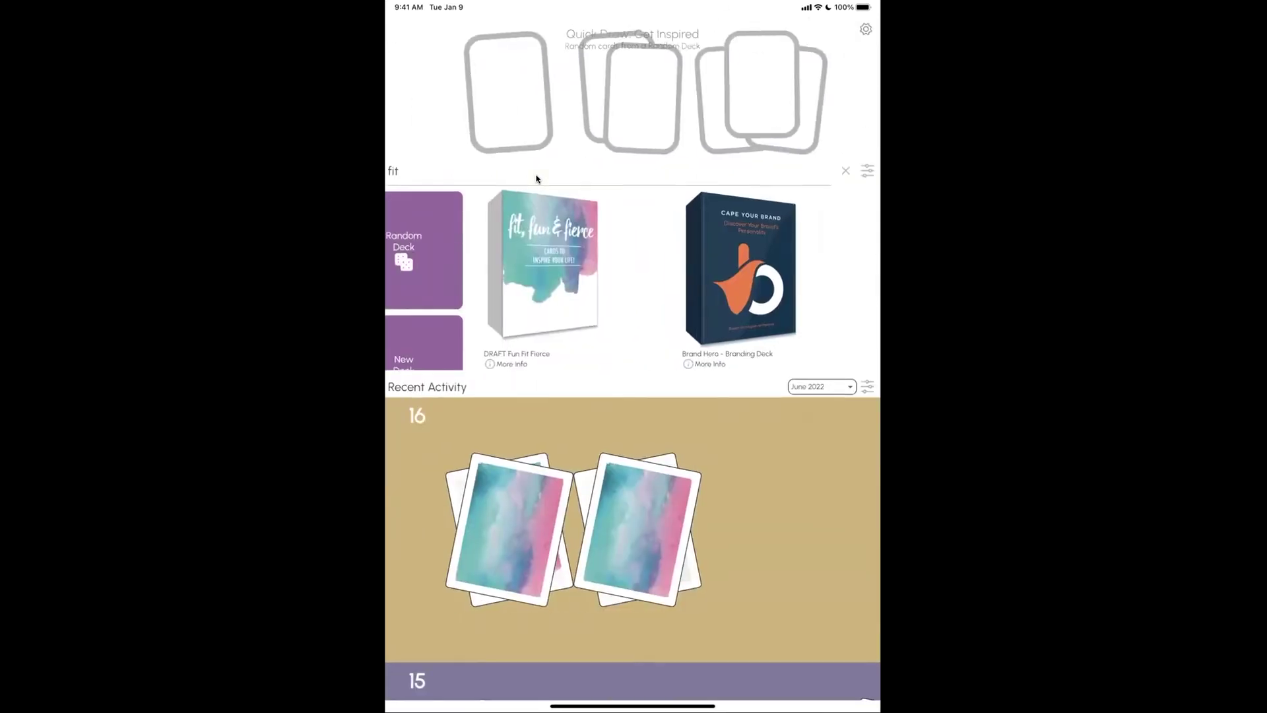
Scroll down the Fit Fun Fierce Deck Information form on deckible.com
scroll(535, 177, down, 5)
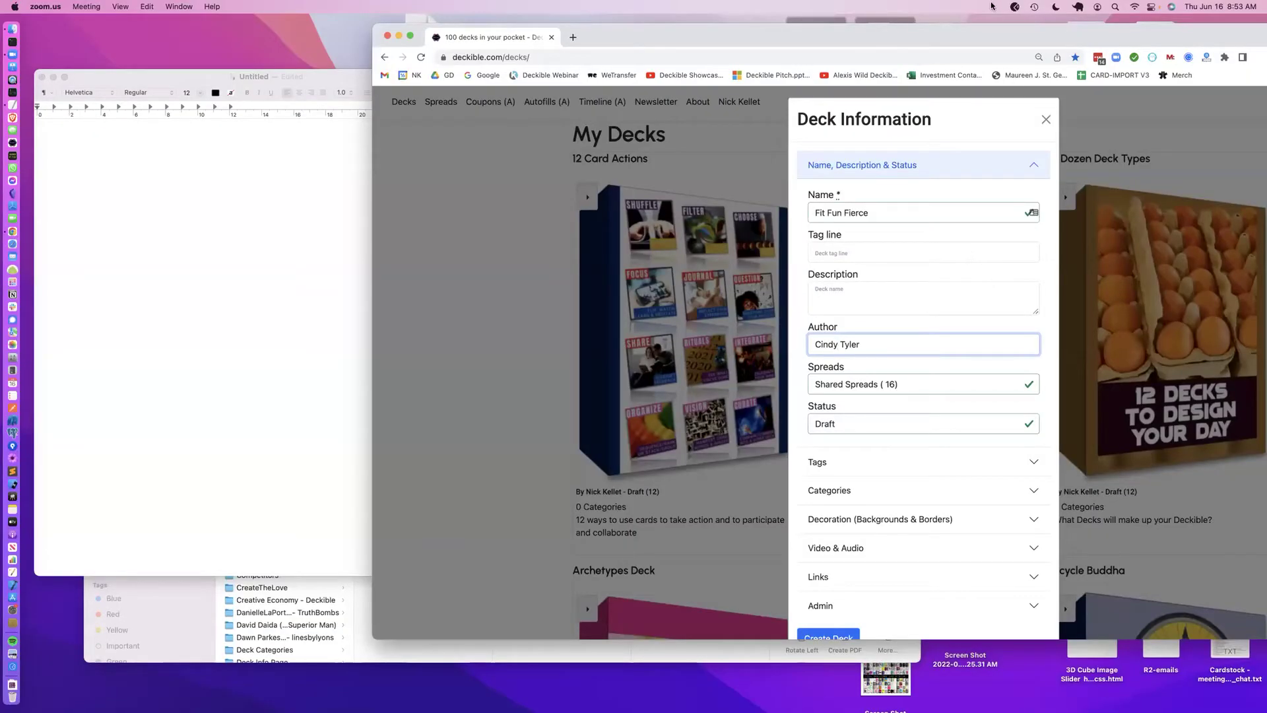
Check the author field and create the Fit Fun Fierce deck from the Deck Information form
drag(1036, 40, 876, 31)
drag(841, 112, 719, 110)
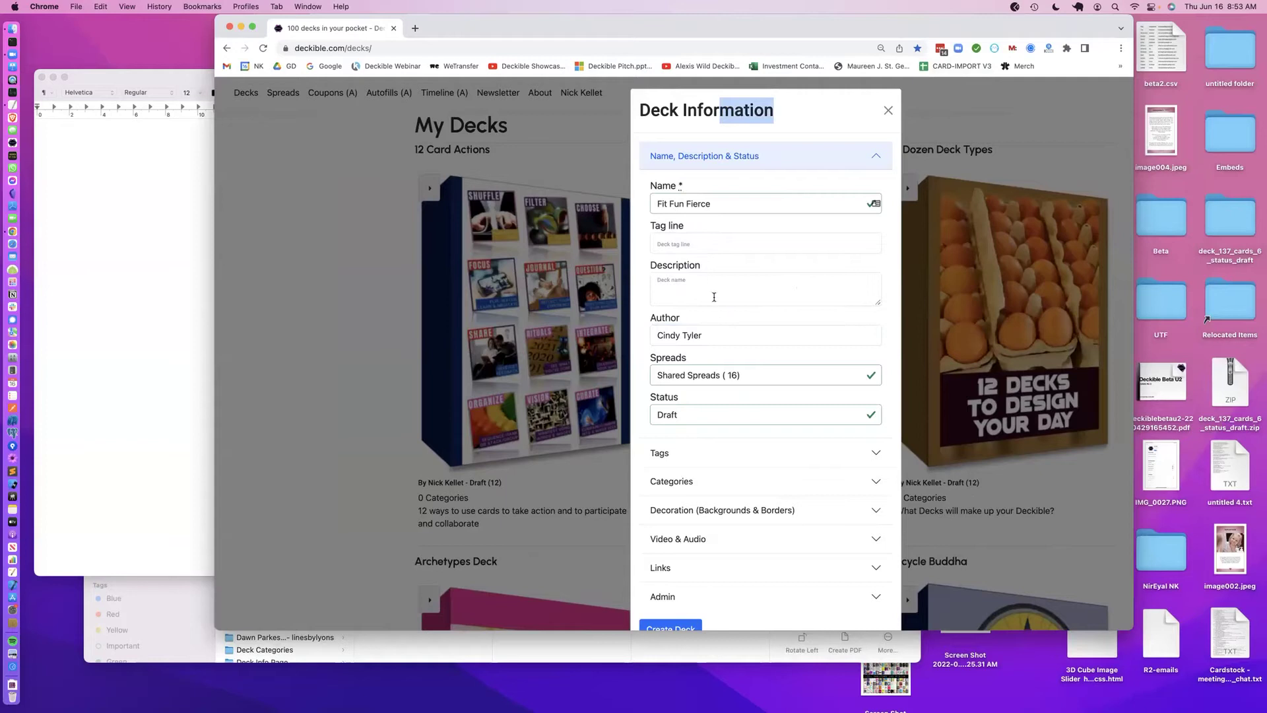
triple_click(686, 337)
scroll(687, 477, down, 3)
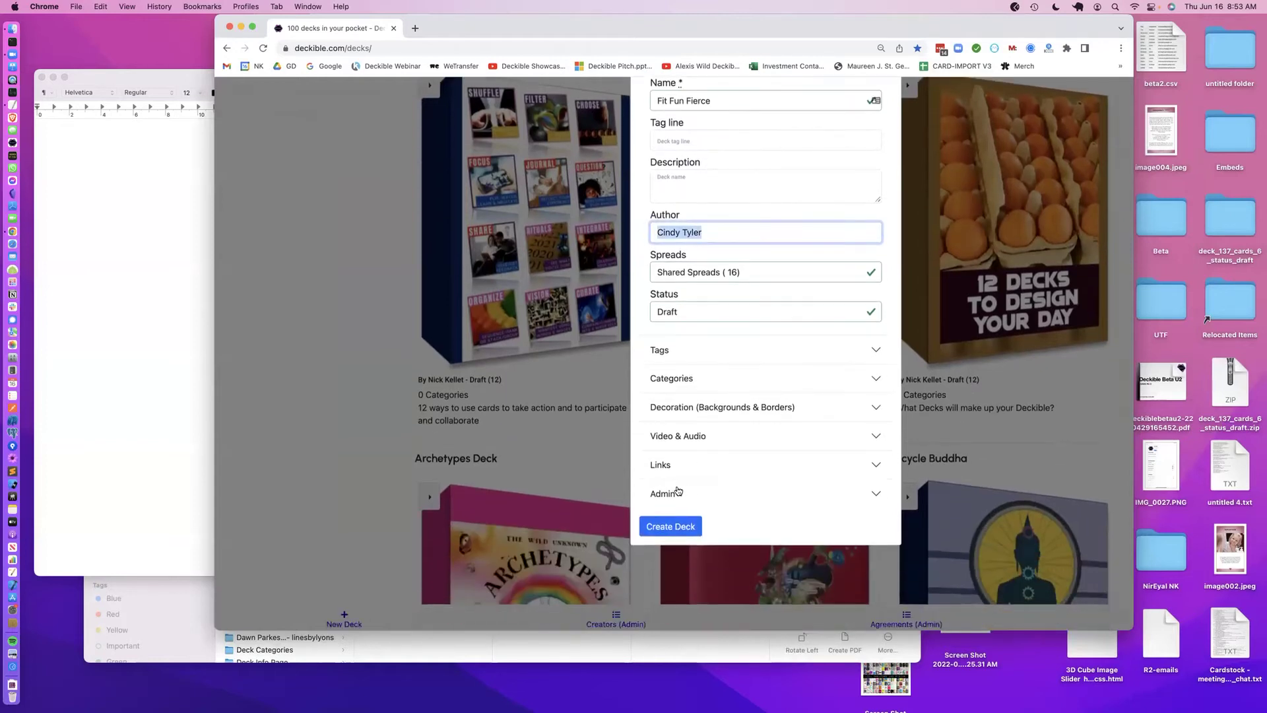
click(670, 525)
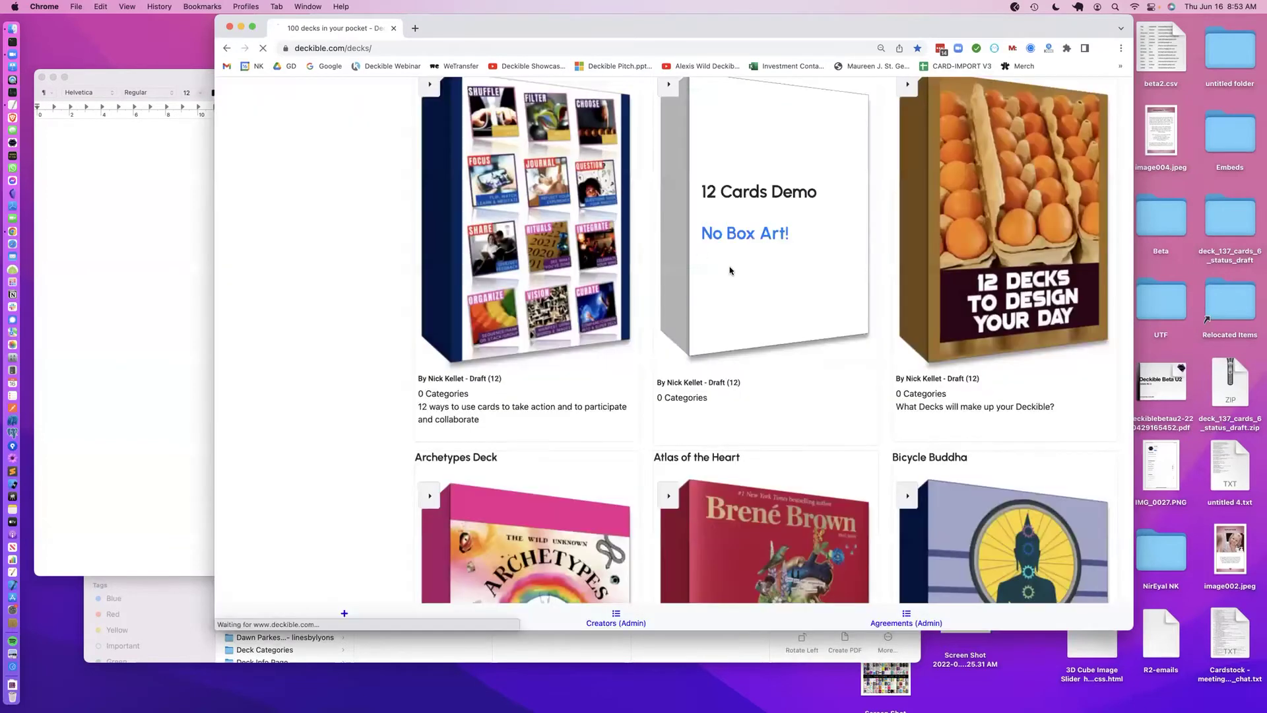
scroll(913, 300, left, 3)
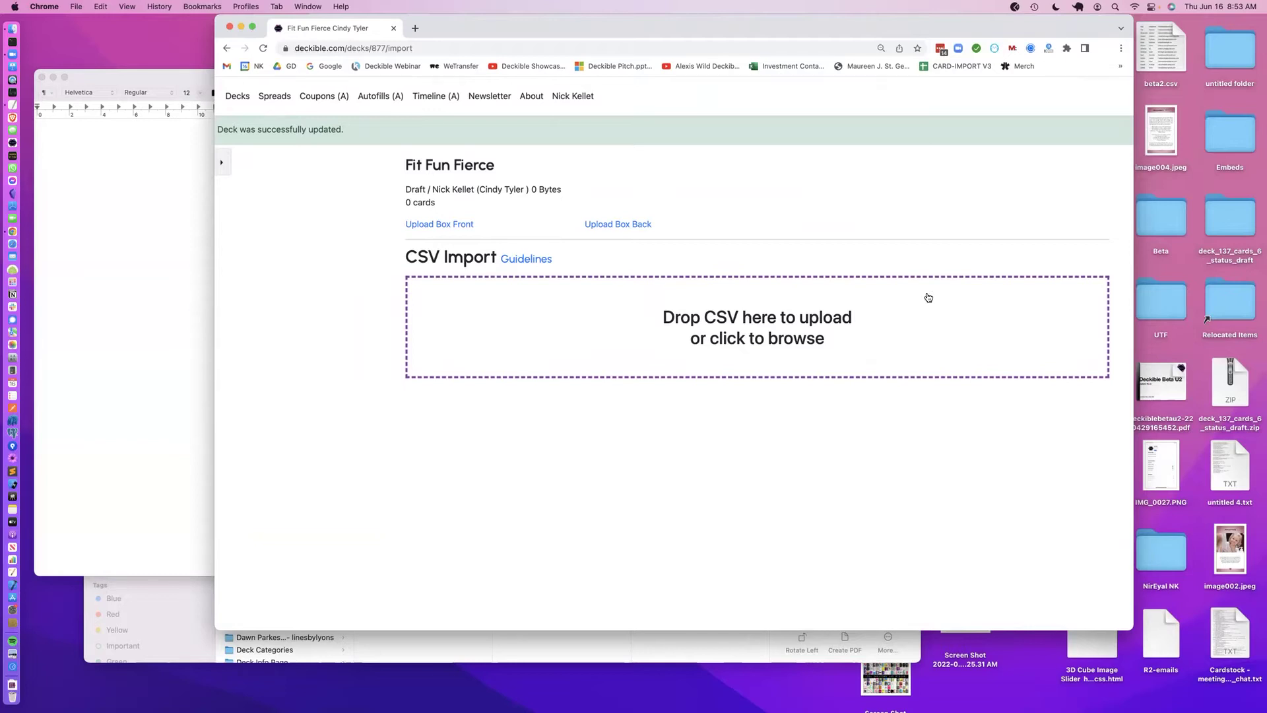
Preview the box back and front art, sample card images, FunFitCards PDF and shared card back
click(201, 586)
key(Left)
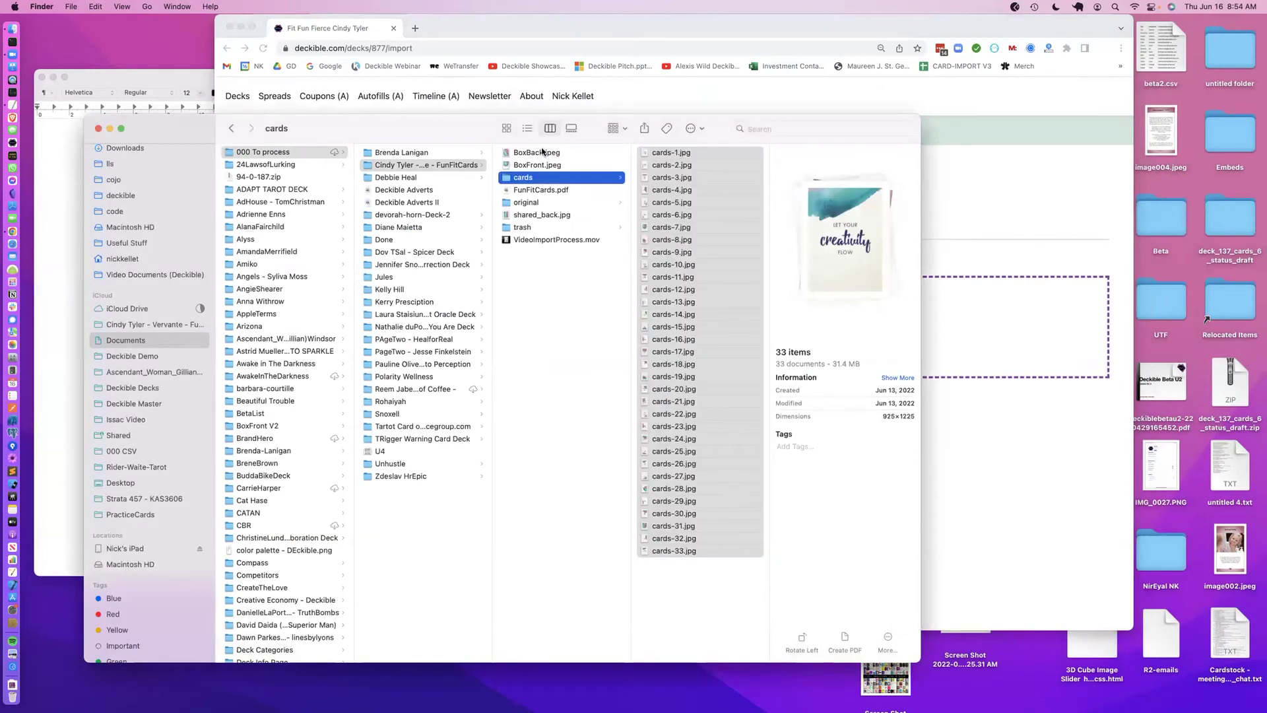
click(542, 152)
click(535, 164)
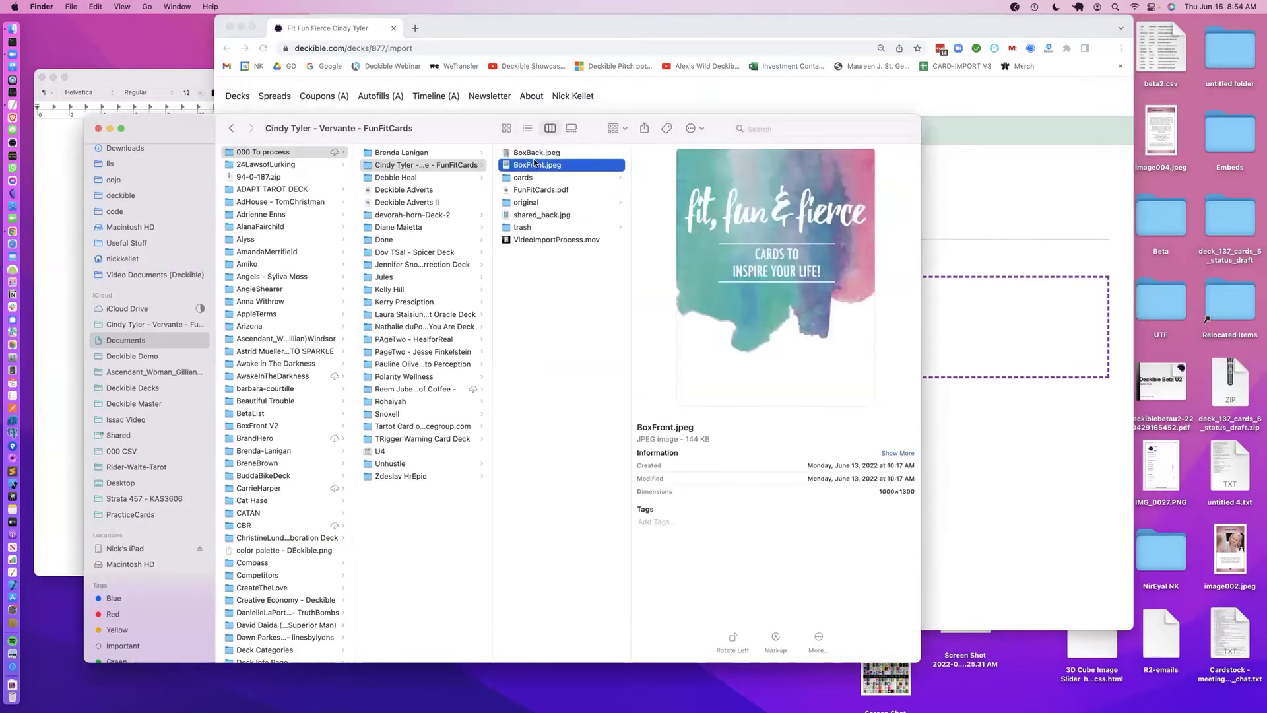
click(528, 180)
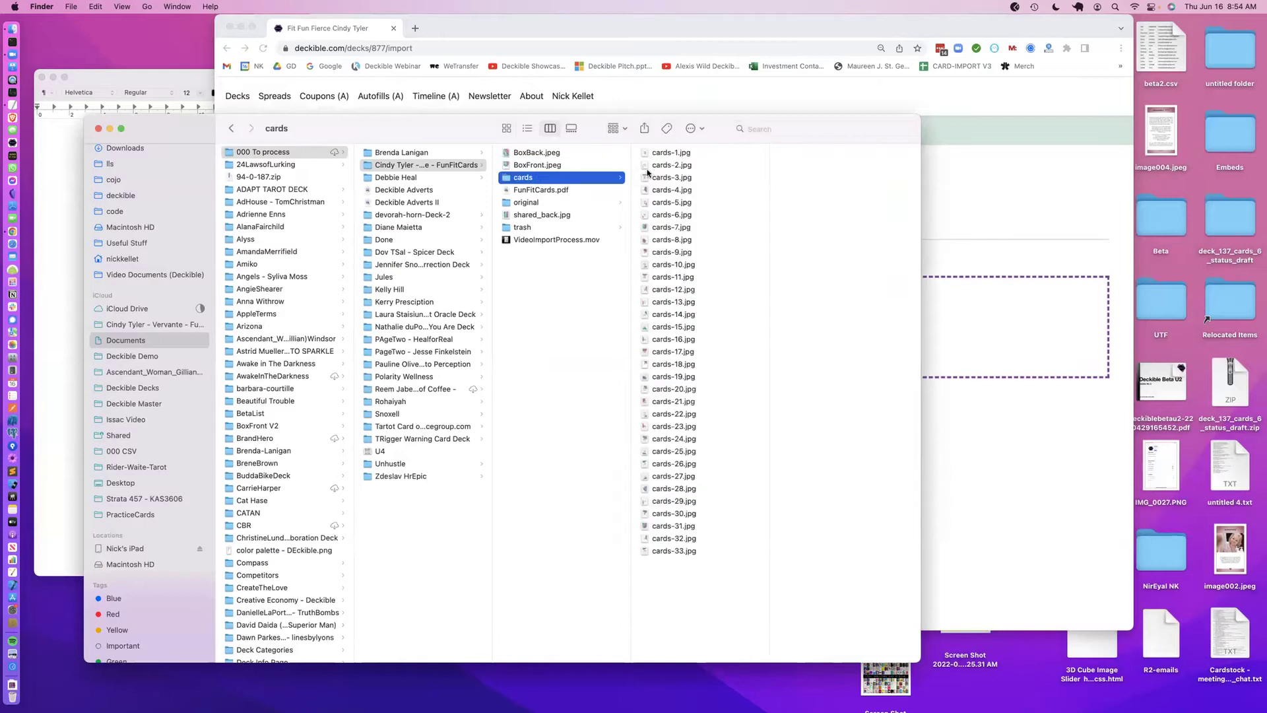
click(649, 168)
click(654, 242)
click(661, 304)
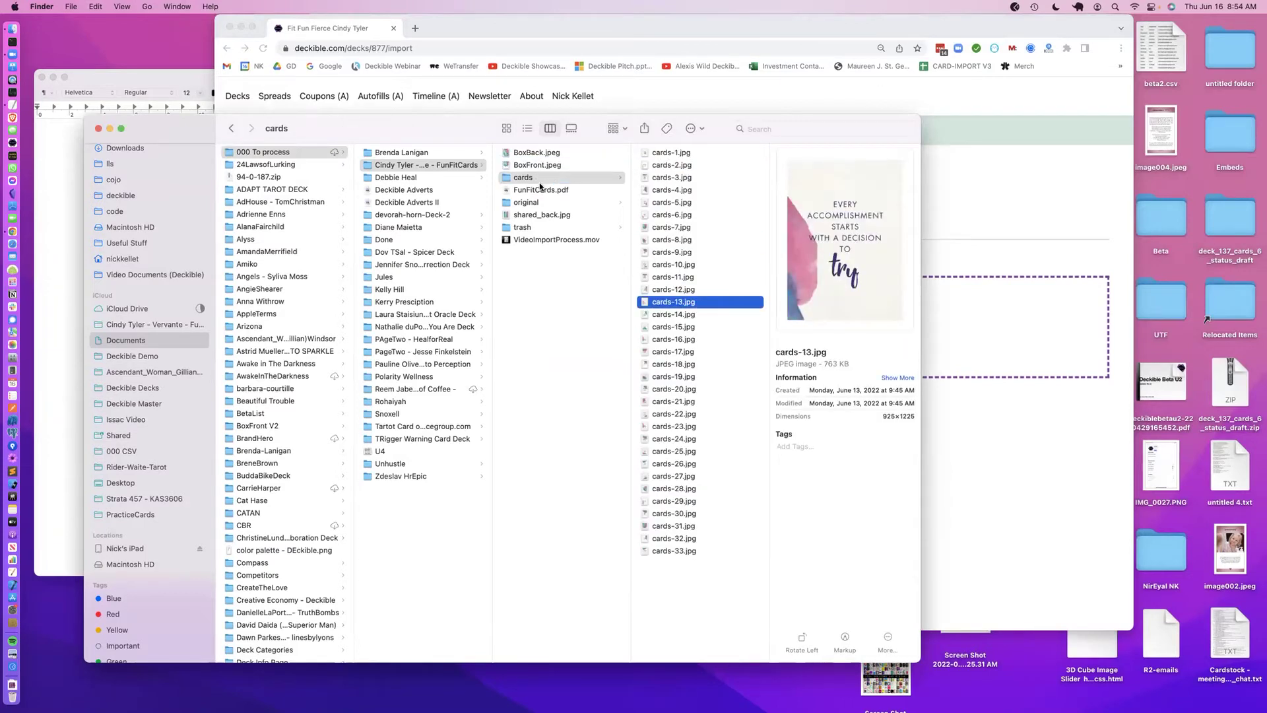
click(540, 180)
click(539, 189)
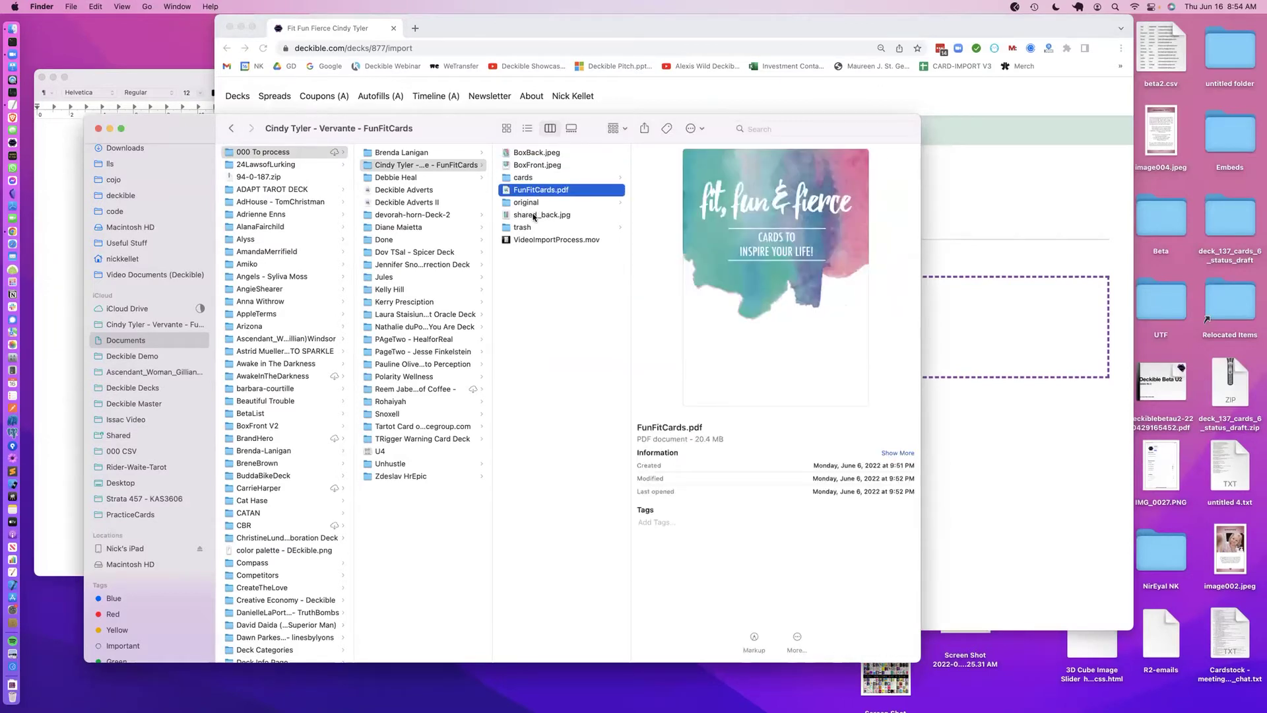
click(534, 217)
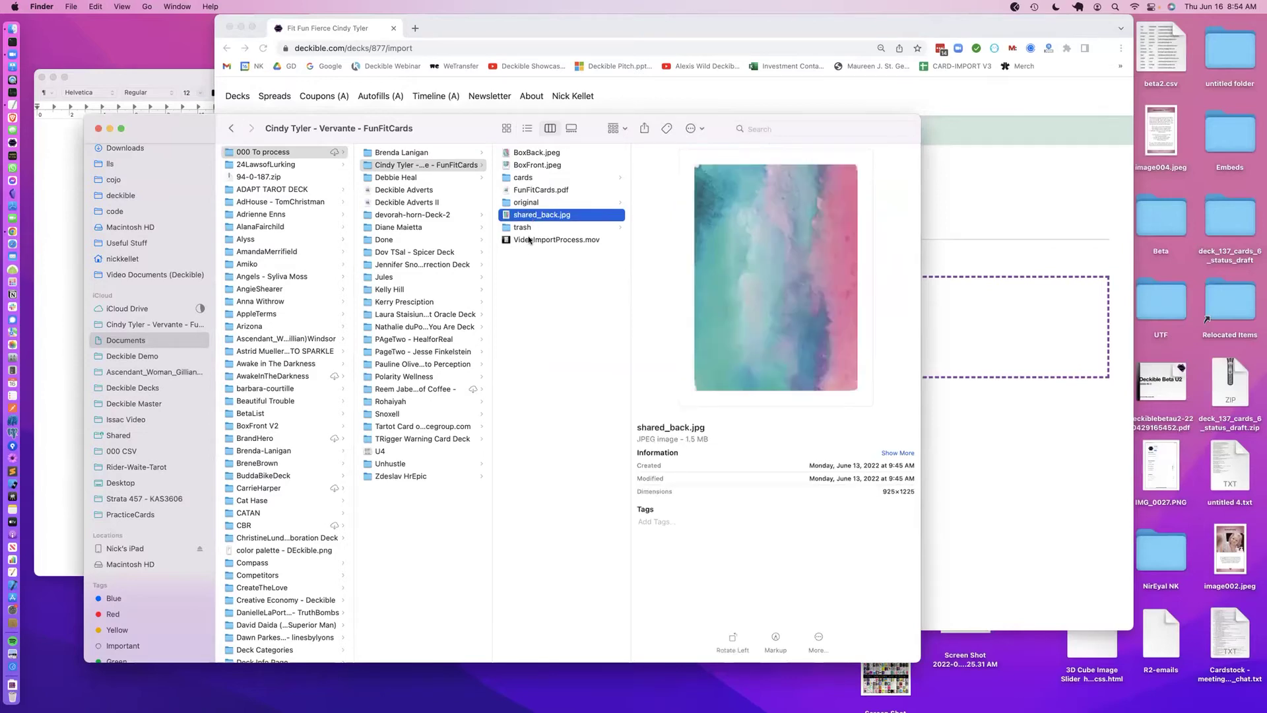
click(531, 154)
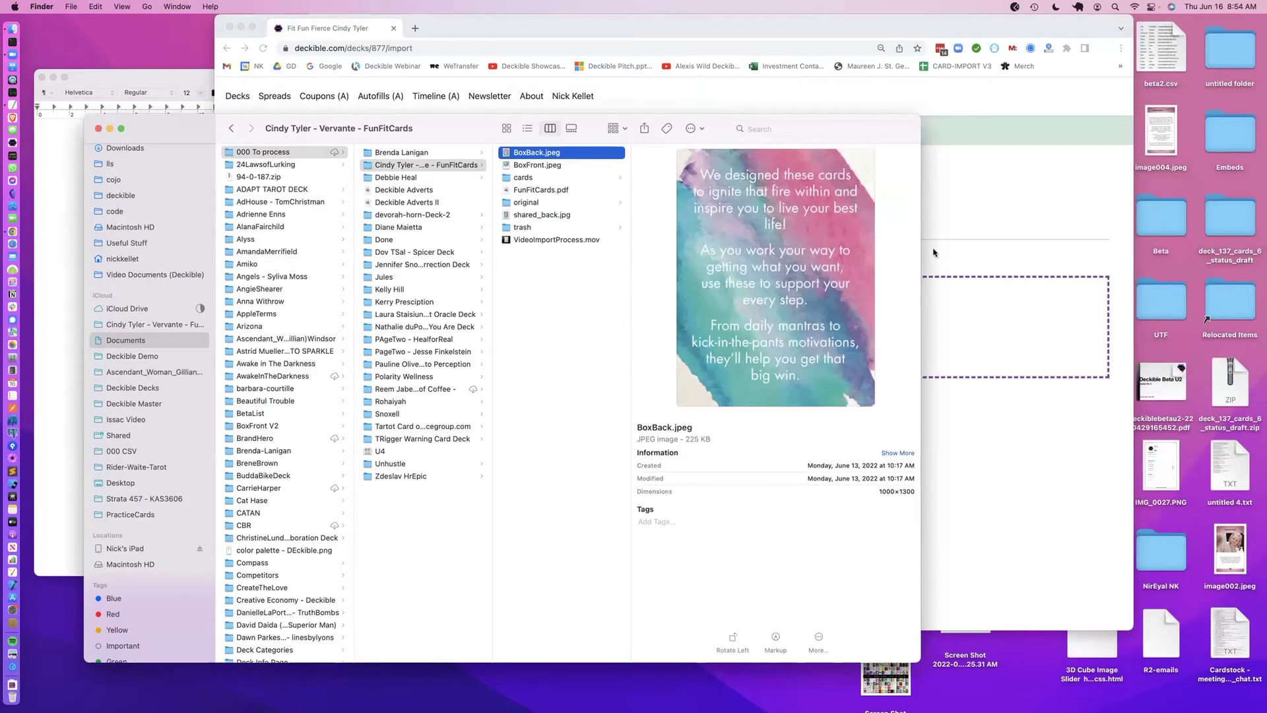
click(523, 177)
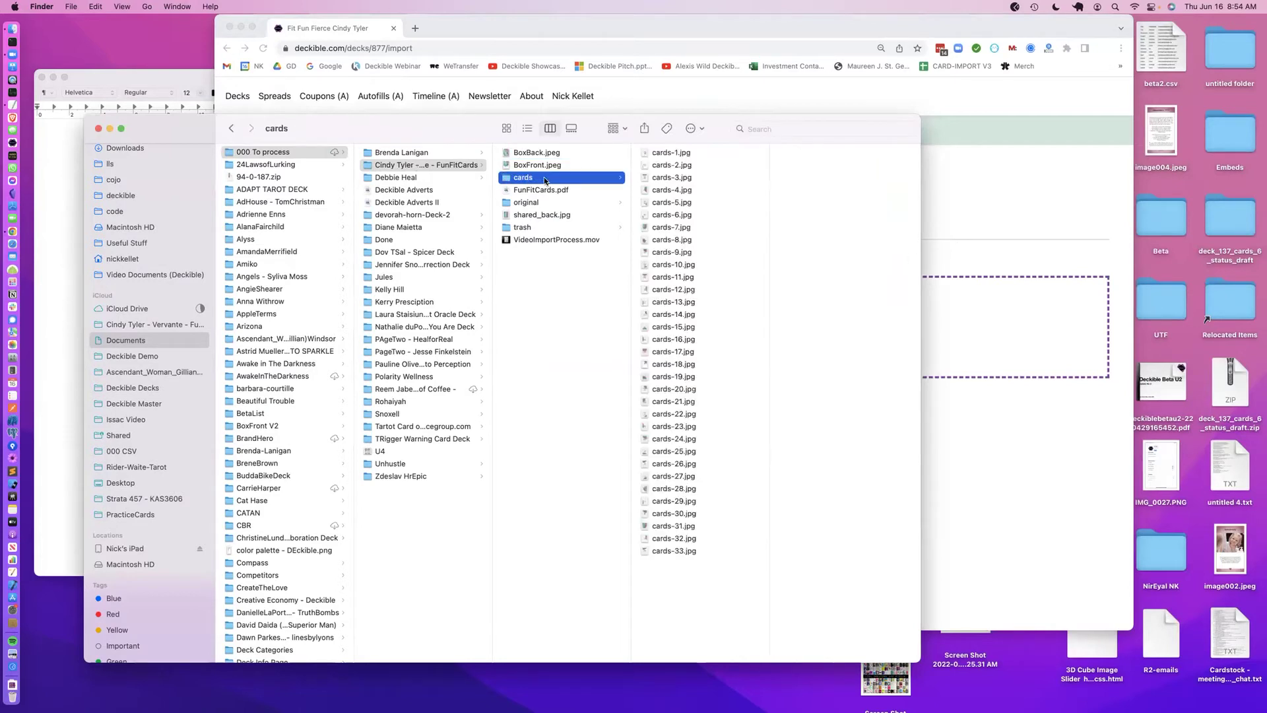
Select and copy all 33 card images, cards-1.jpg through cards-33.jpg
click(665, 155)
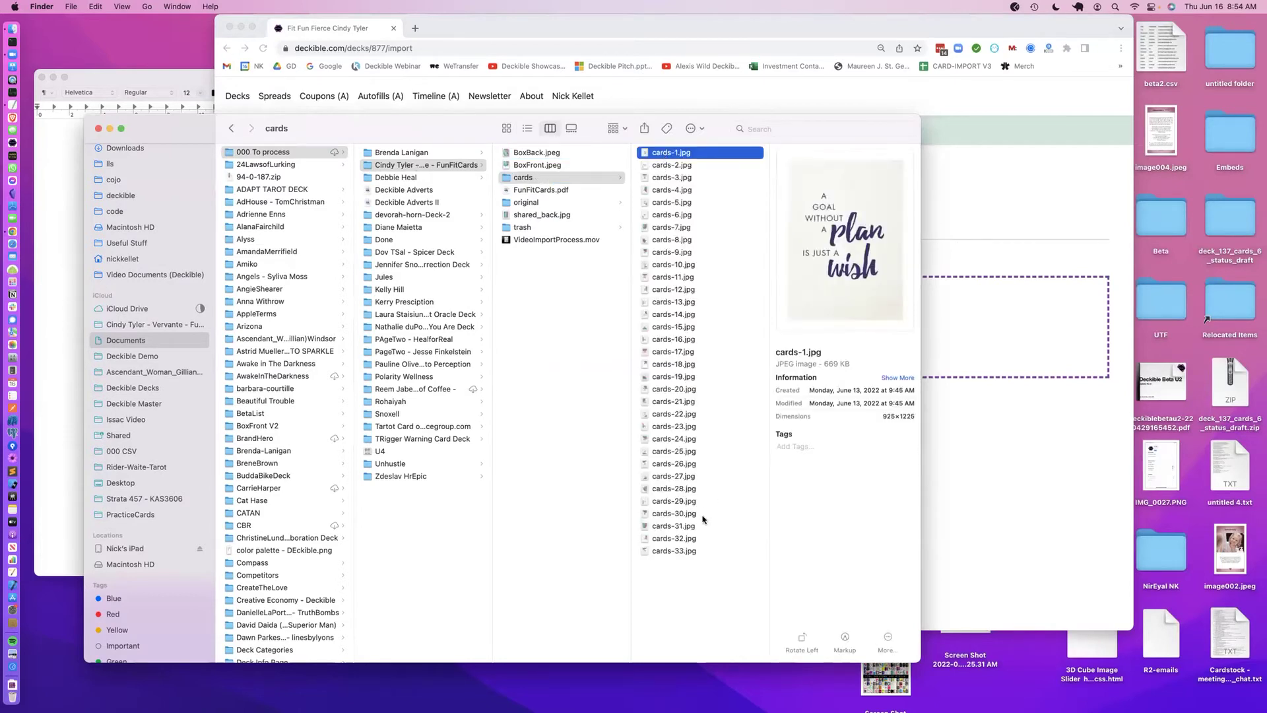
shift+click(663, 549)
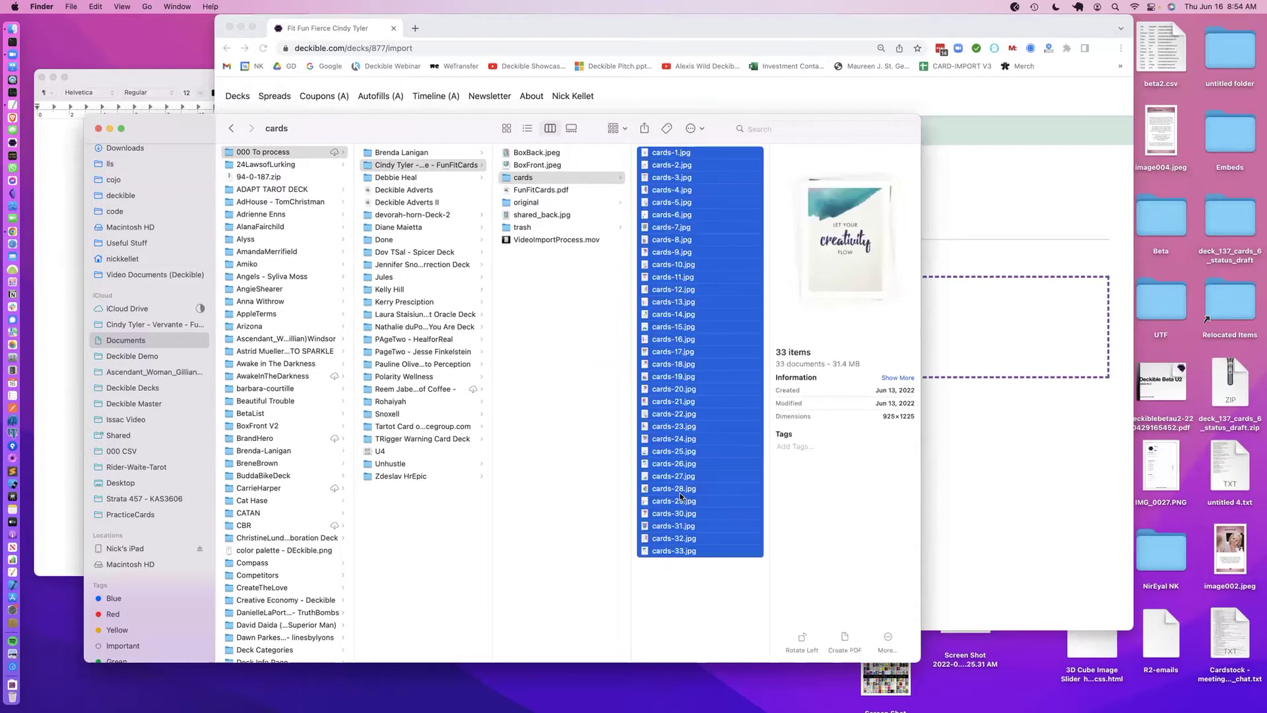
right_click(677, 496)
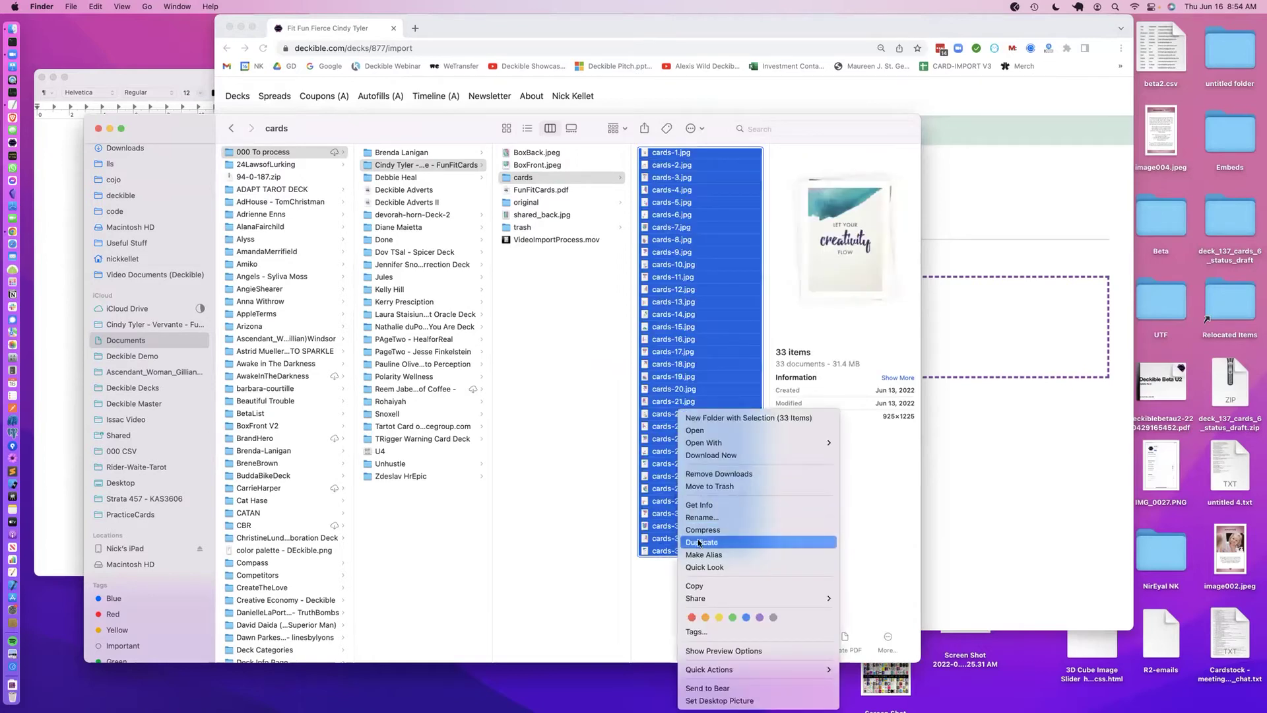
click(695, 586)
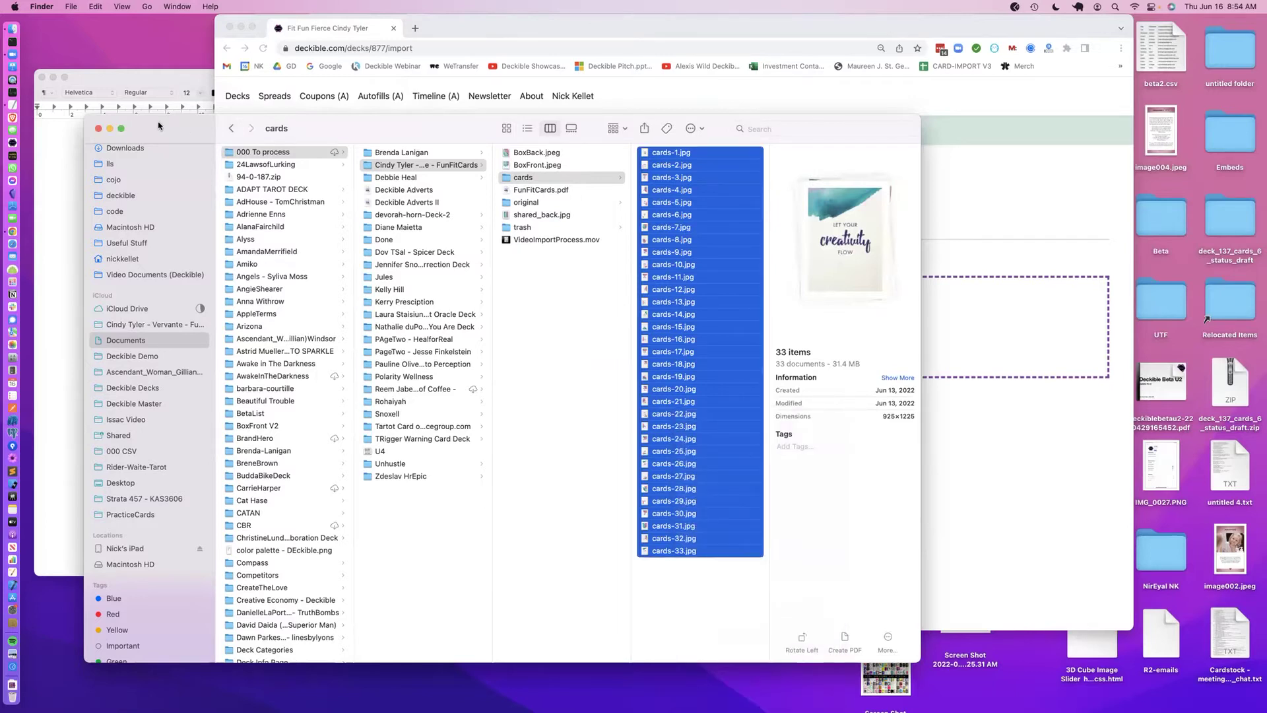
drag(158, 125, 241, 130)
Paste the 33 card file names as plain text into the untitled TextEdit document
click(91, 182)
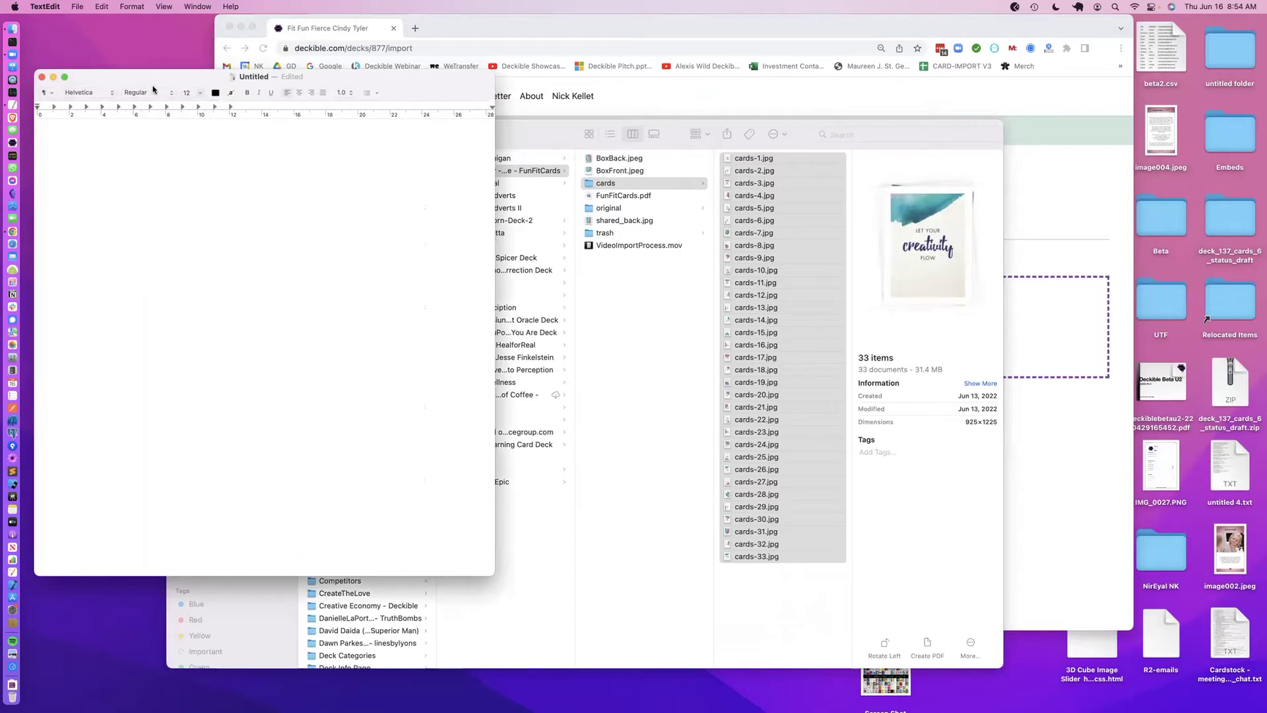
drag(155, 89, 176, 130)
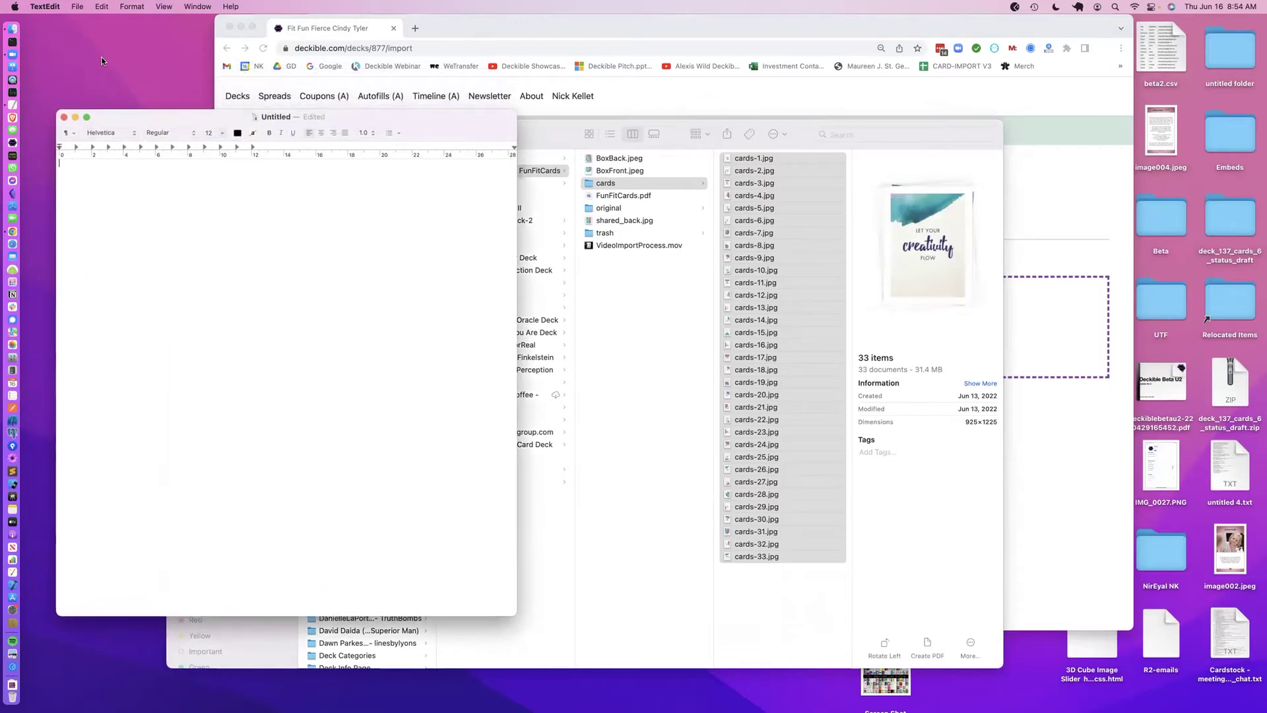
click(101, 7)
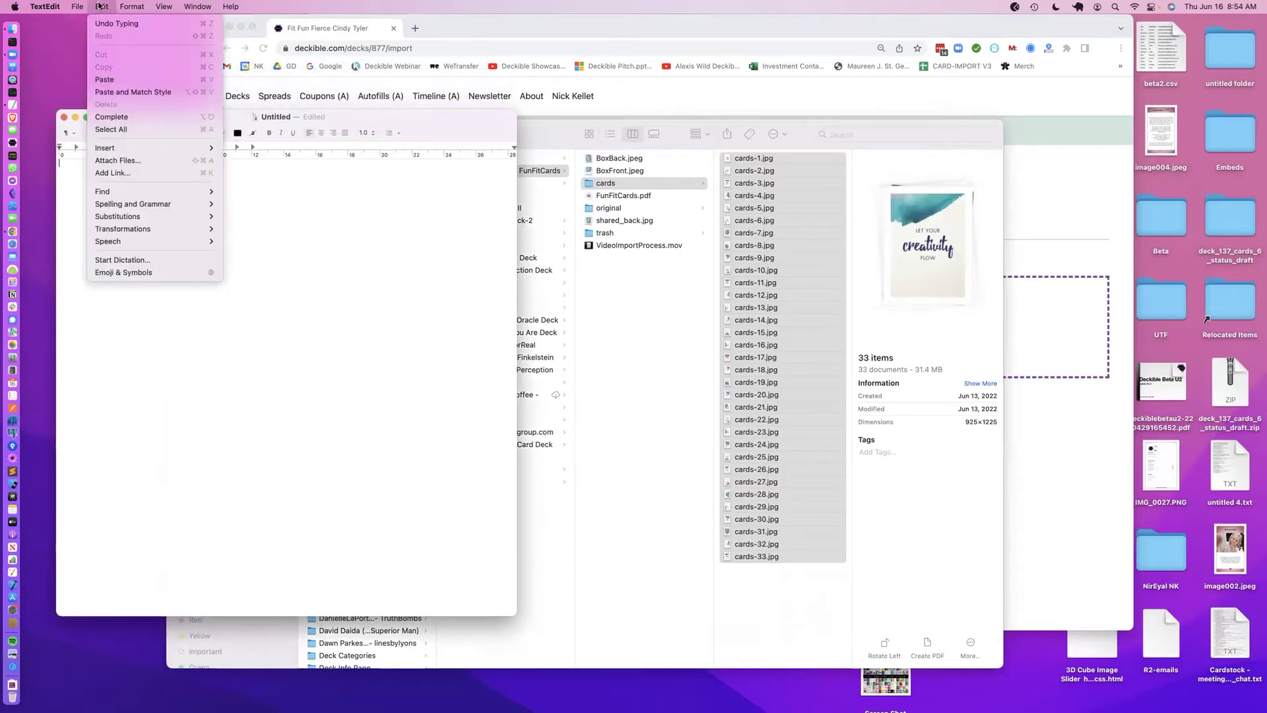
click(118, 91)
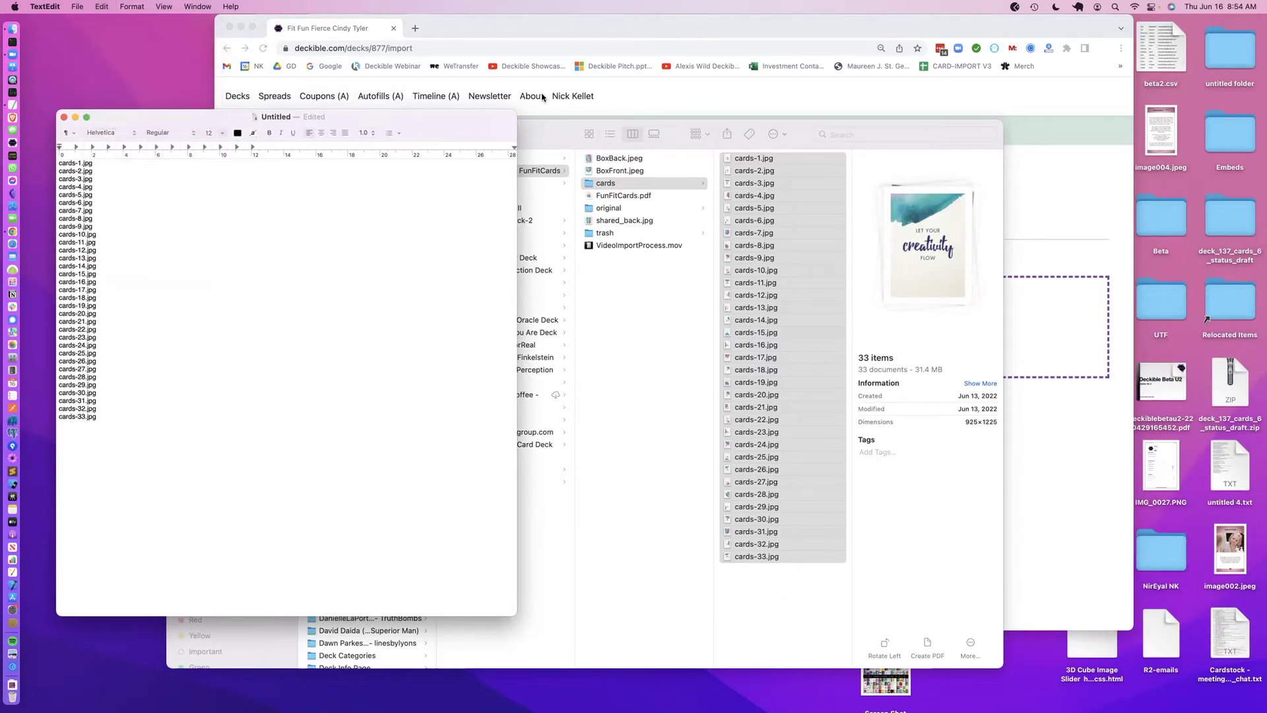
click(627, 33)
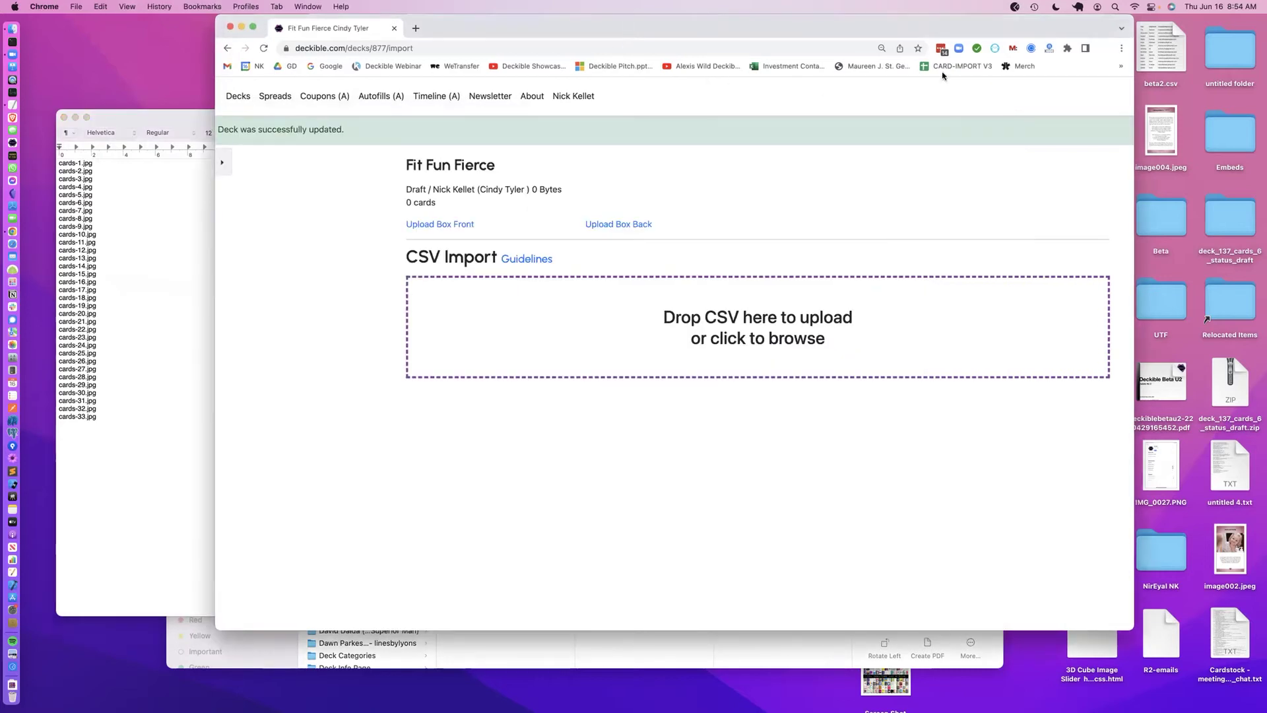
Make a copy of the DECKIBLE-DATASHEET V3 template named 'Cindy Deck'
drag(950, 65, 849, 86)
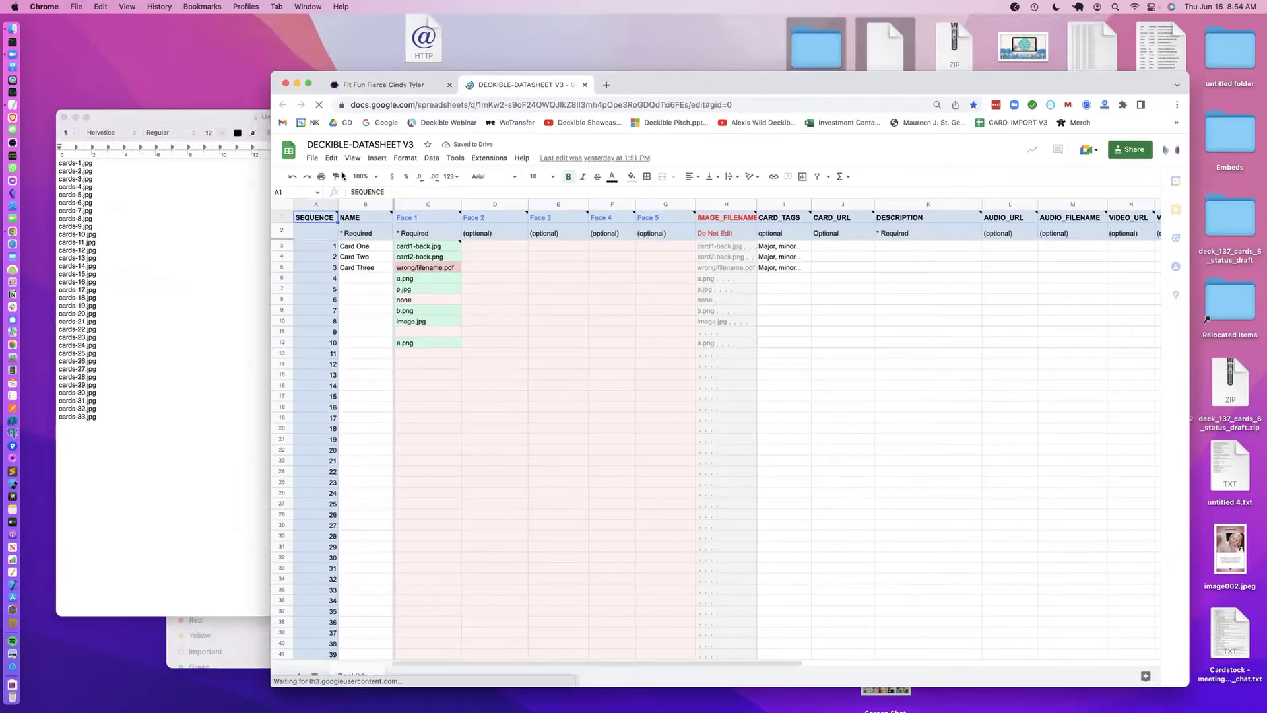
click(312, 159)
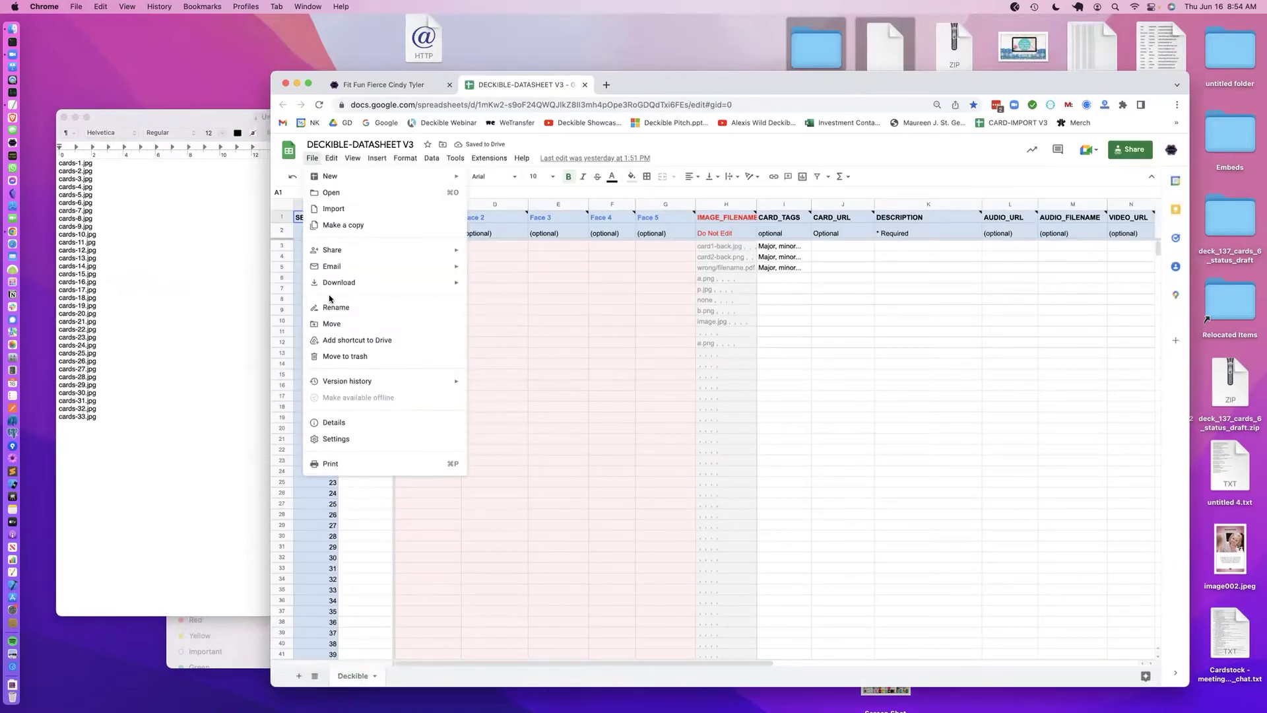
click(343, 225)
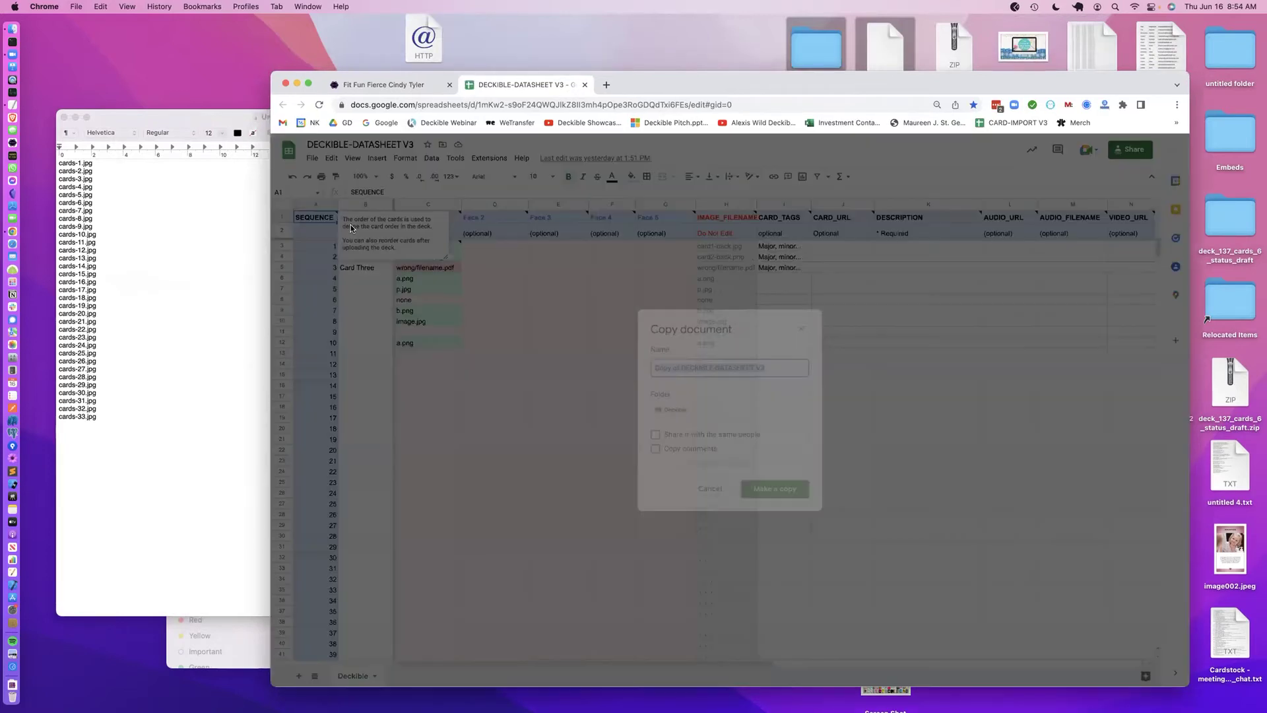
text(C)
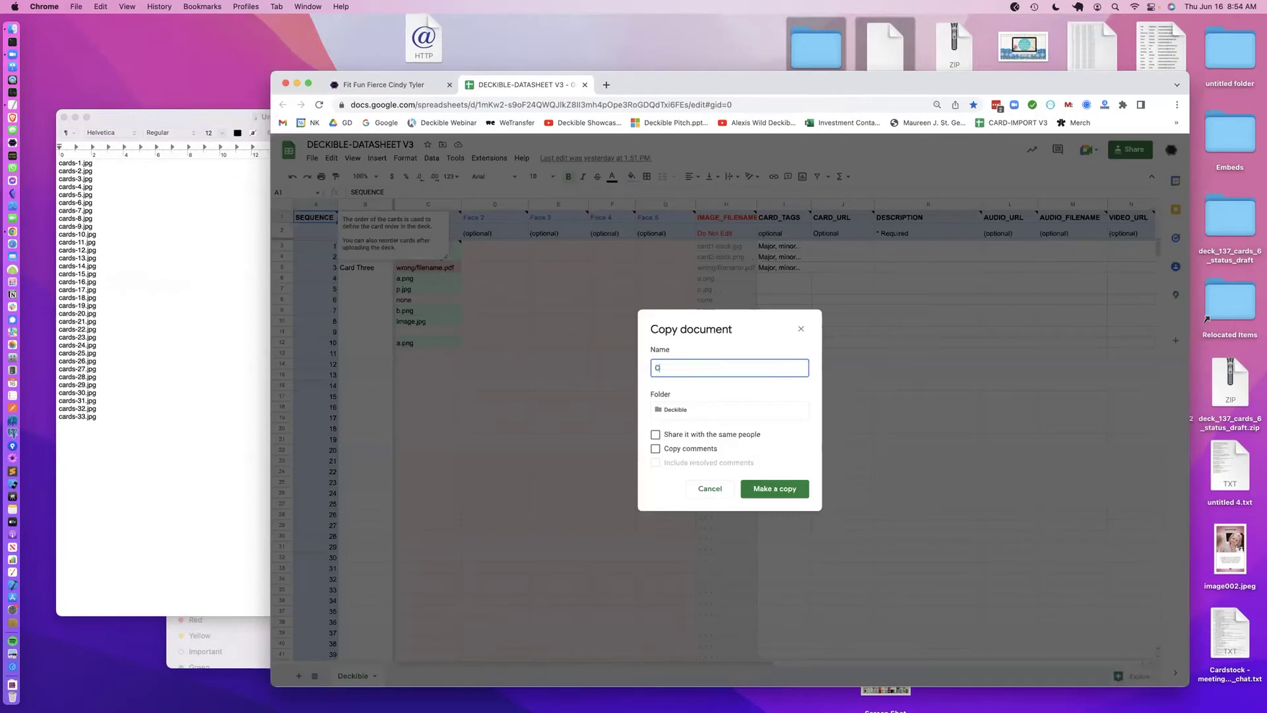
text(indy Deck)
key(Return)
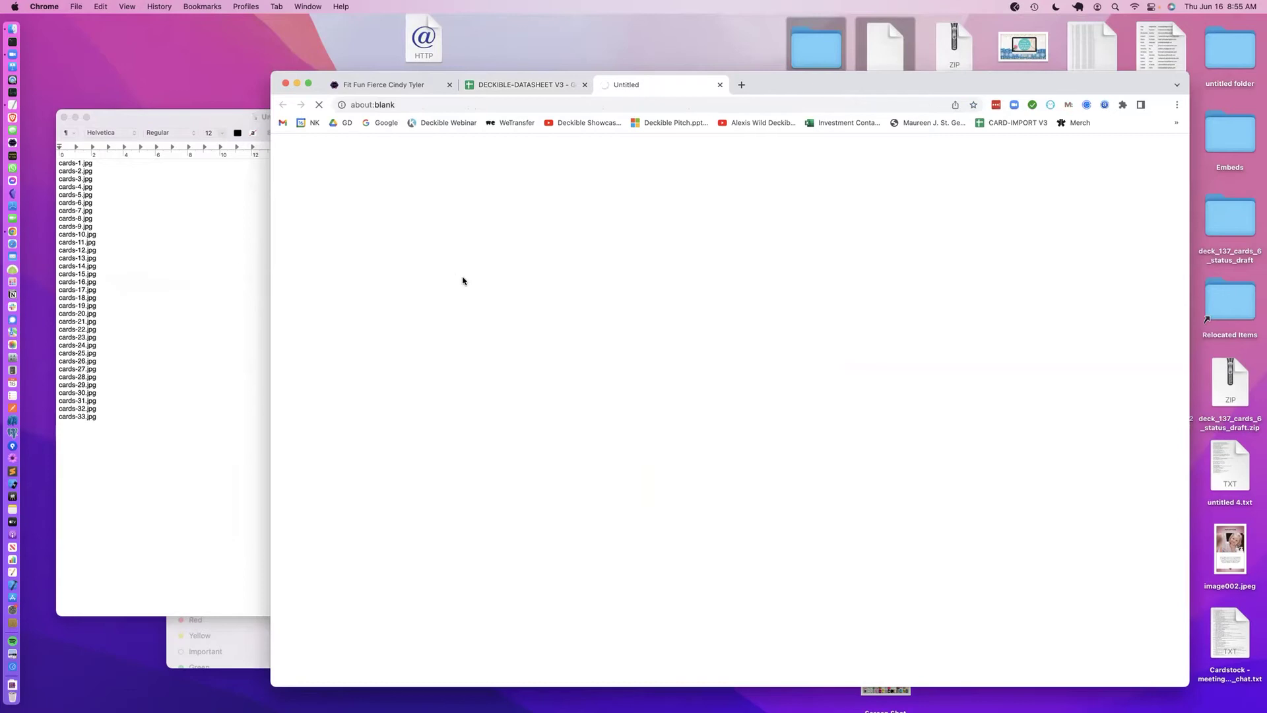
Close the original tab and clear sample data in B3:G12 and tags in I3:I7
click(584, 85)
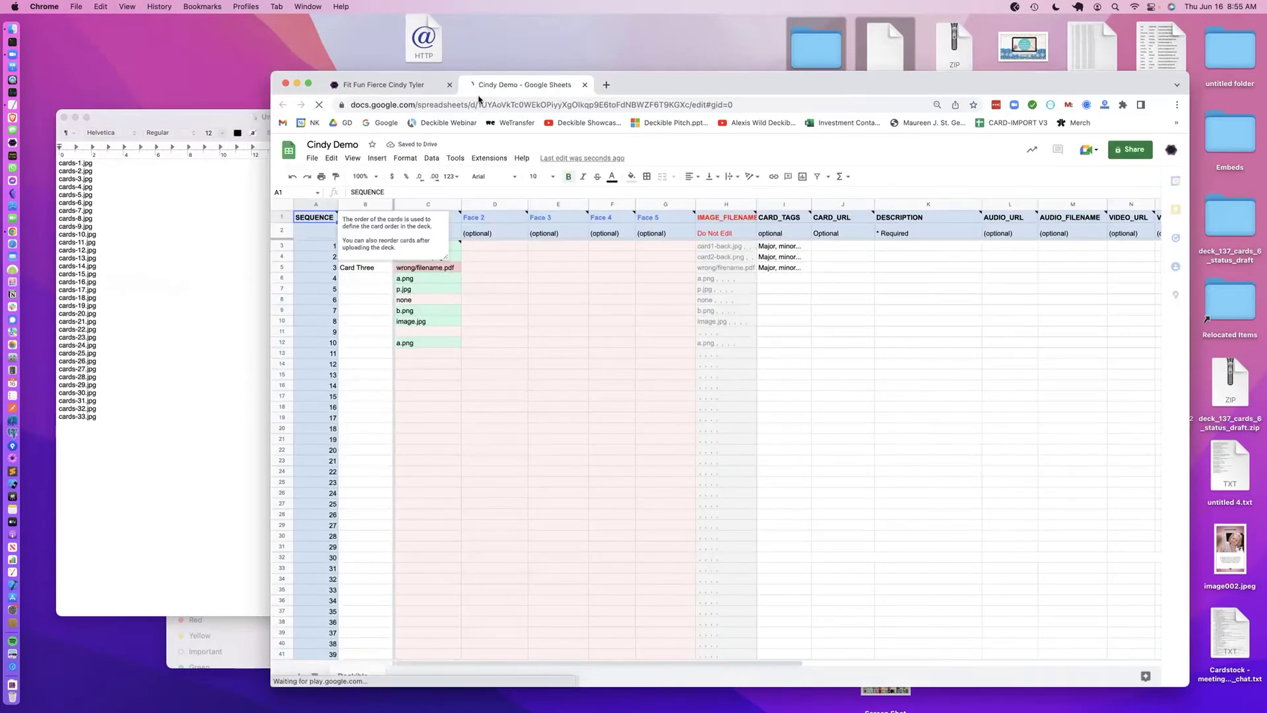
click(365, 300)
mouse_move(391, 216)
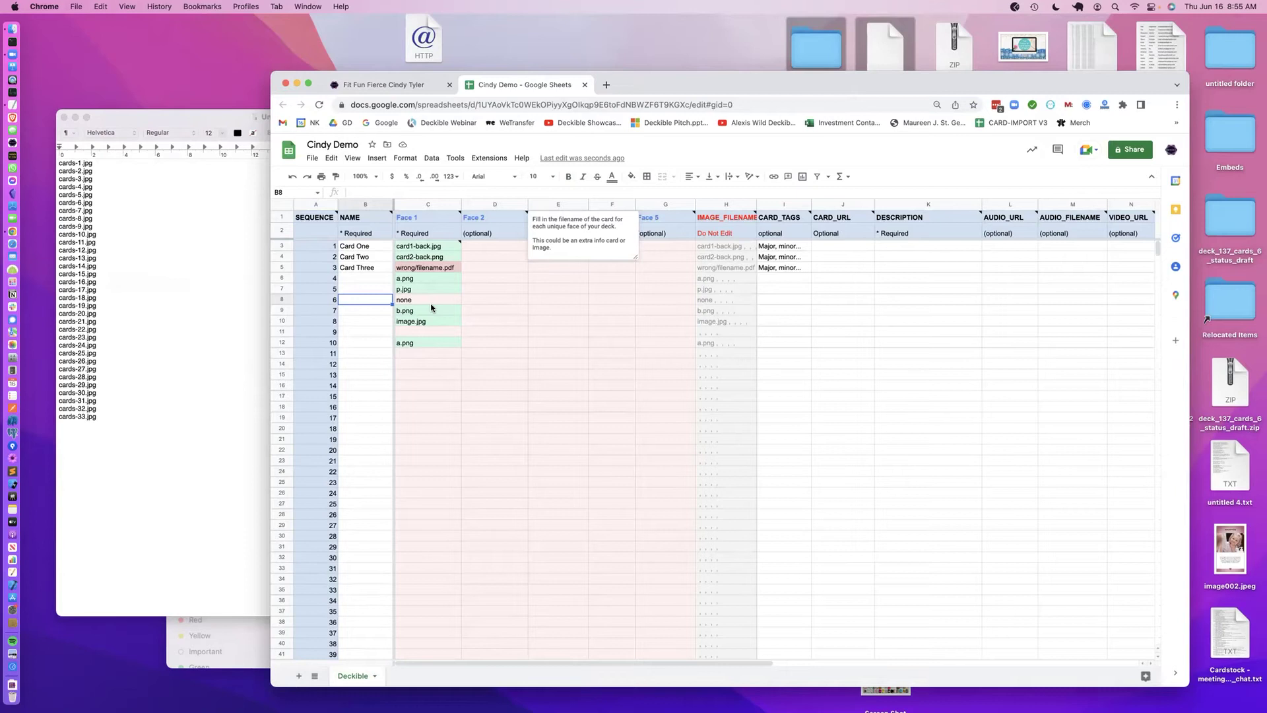
drag(343, 247, 657, 343)
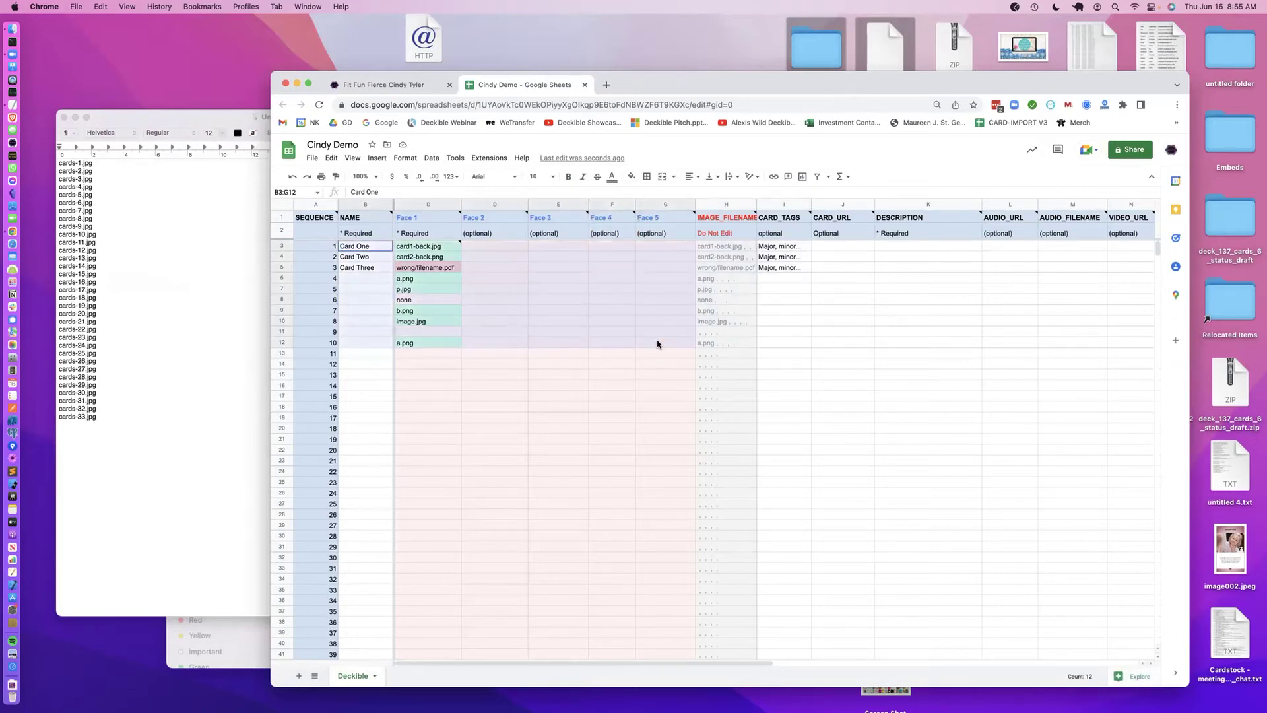
key(Delete)
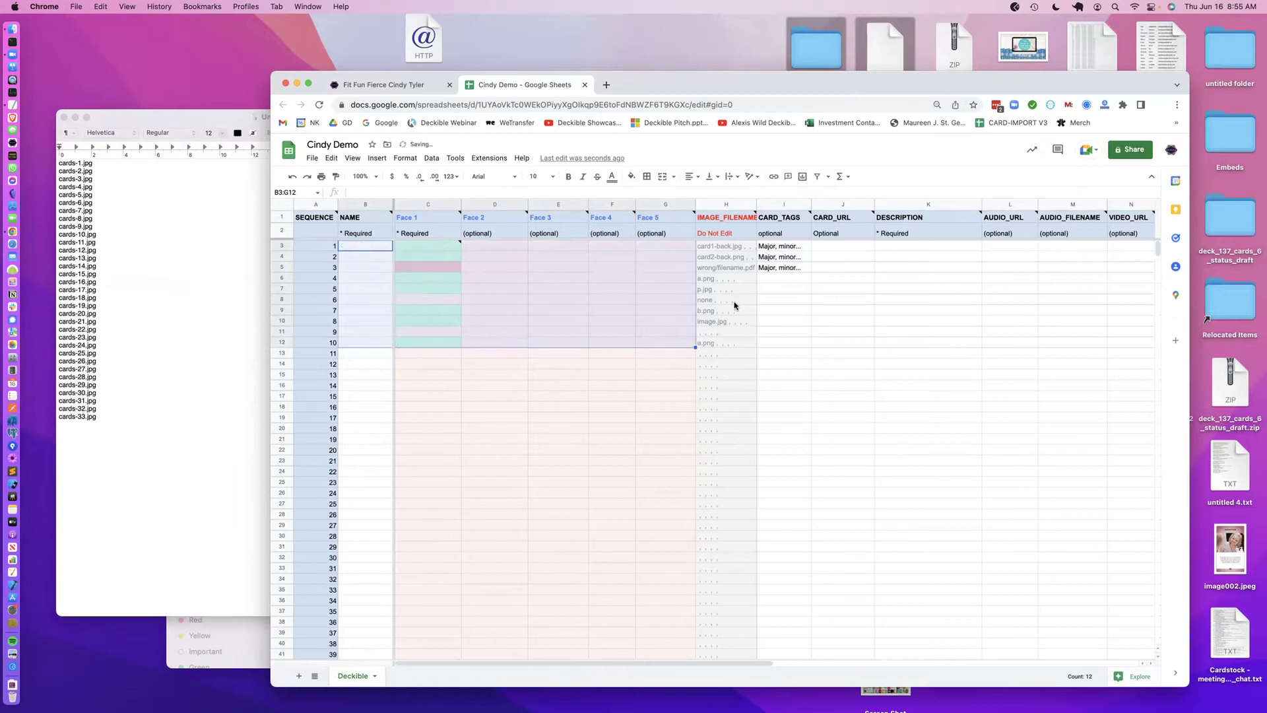
drag(768, 248, 779, 292)
key(Delete)
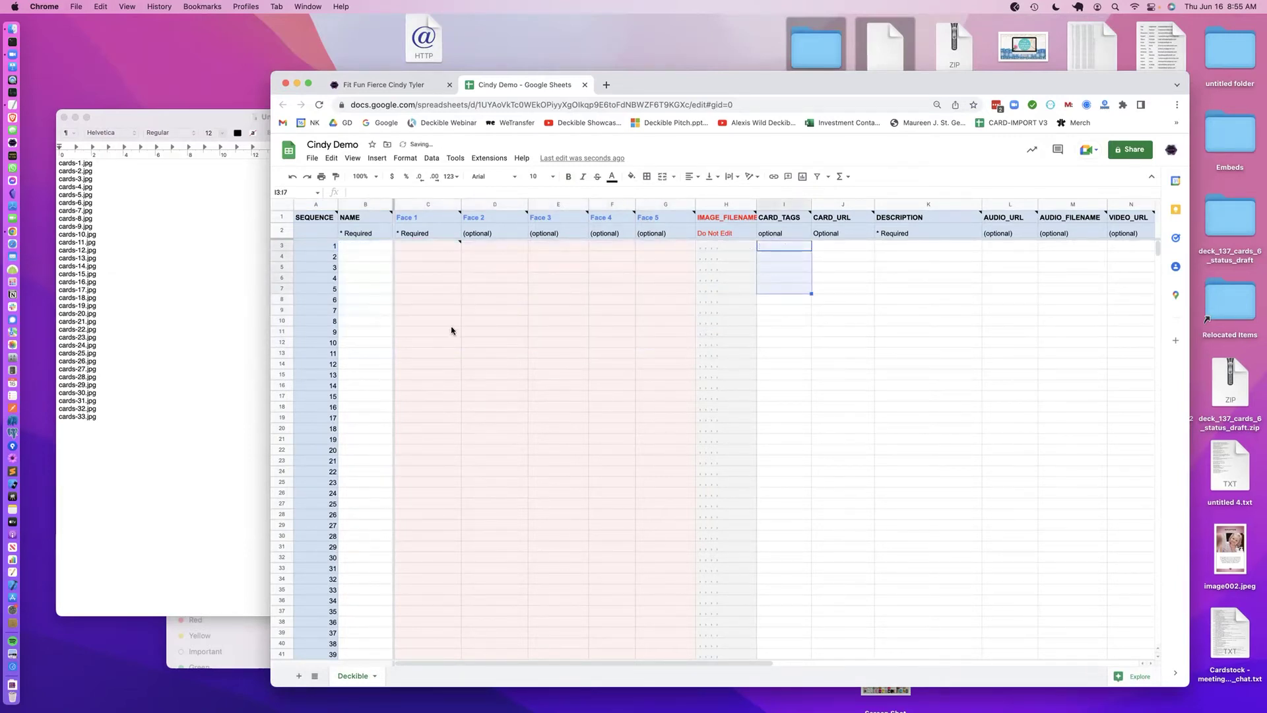
click(213, 279)
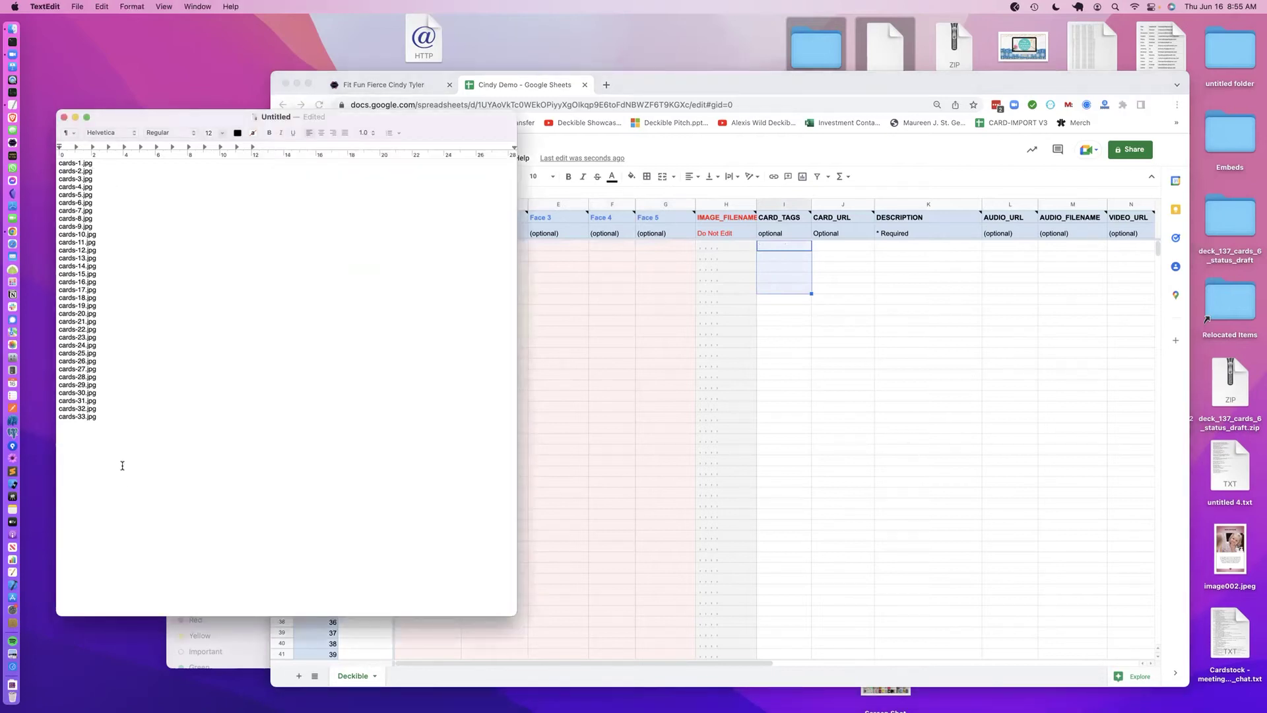
Paste cards-1.jpg through cards-33.jpg from TextEdit into the Face 1 column starting at C3
drag(121, 413, 60, 161)
key(super+c)
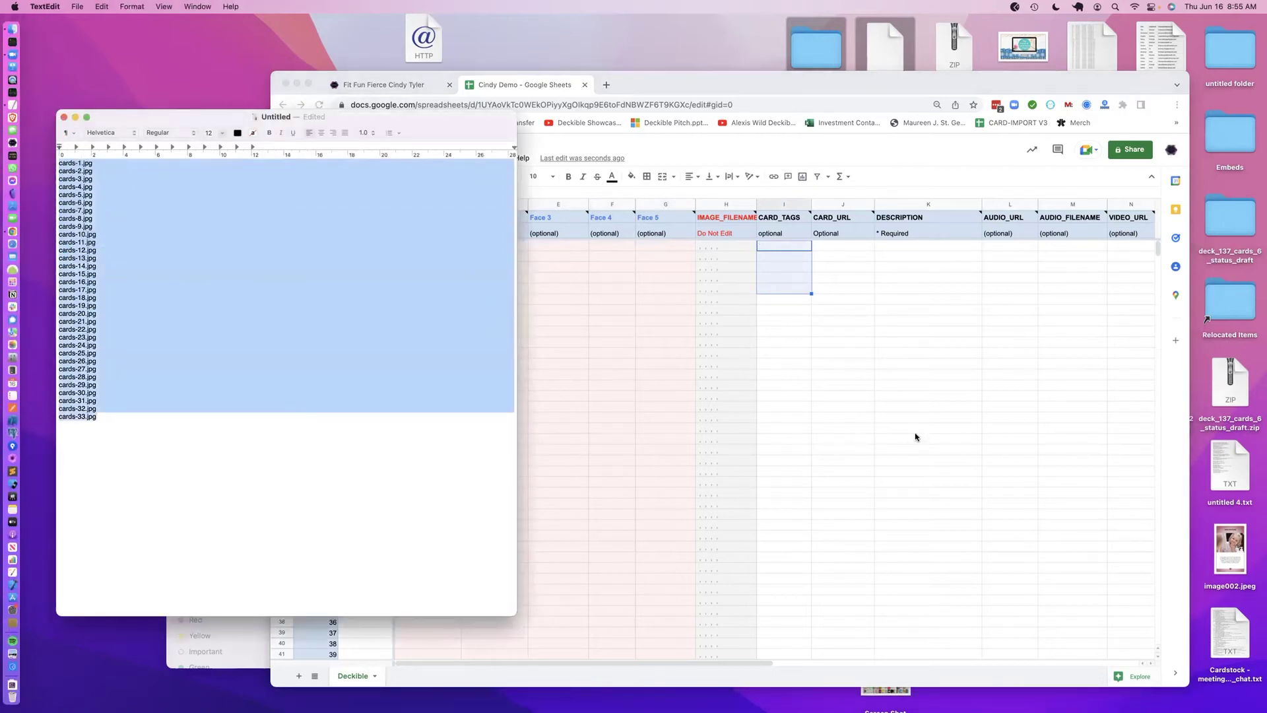
click(759, 369)
click(434, 248)
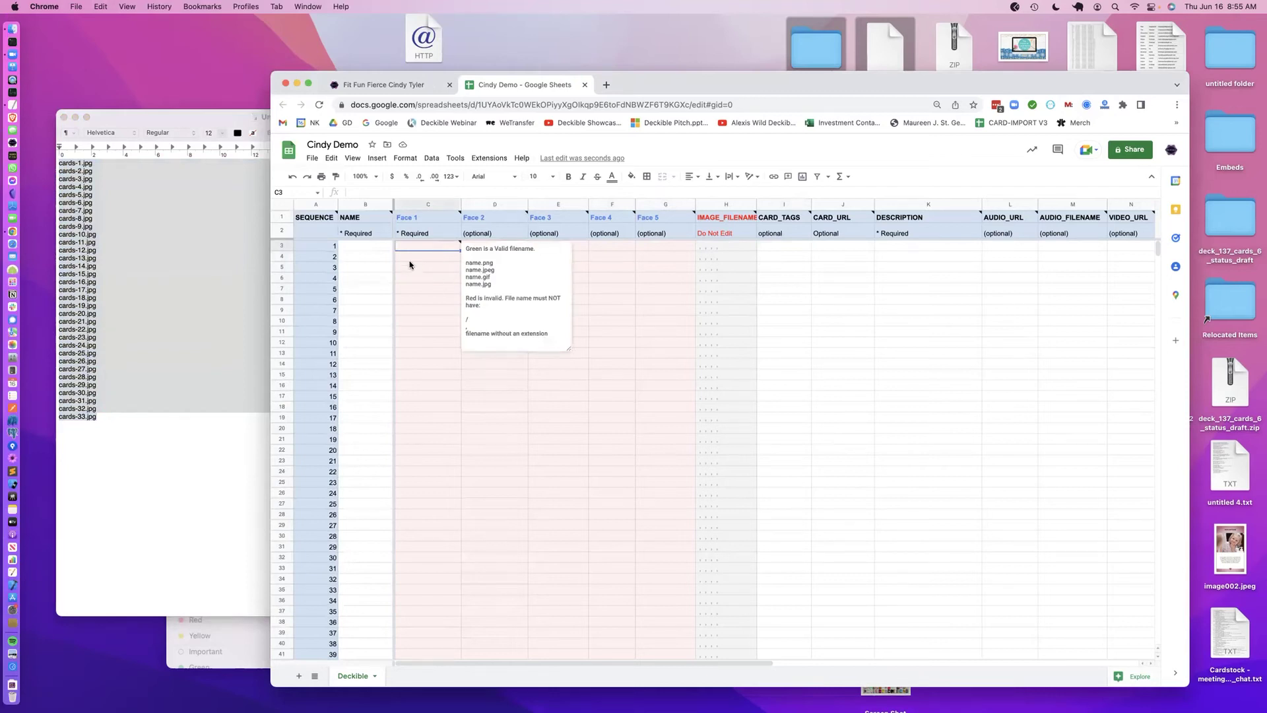
key(super+v)
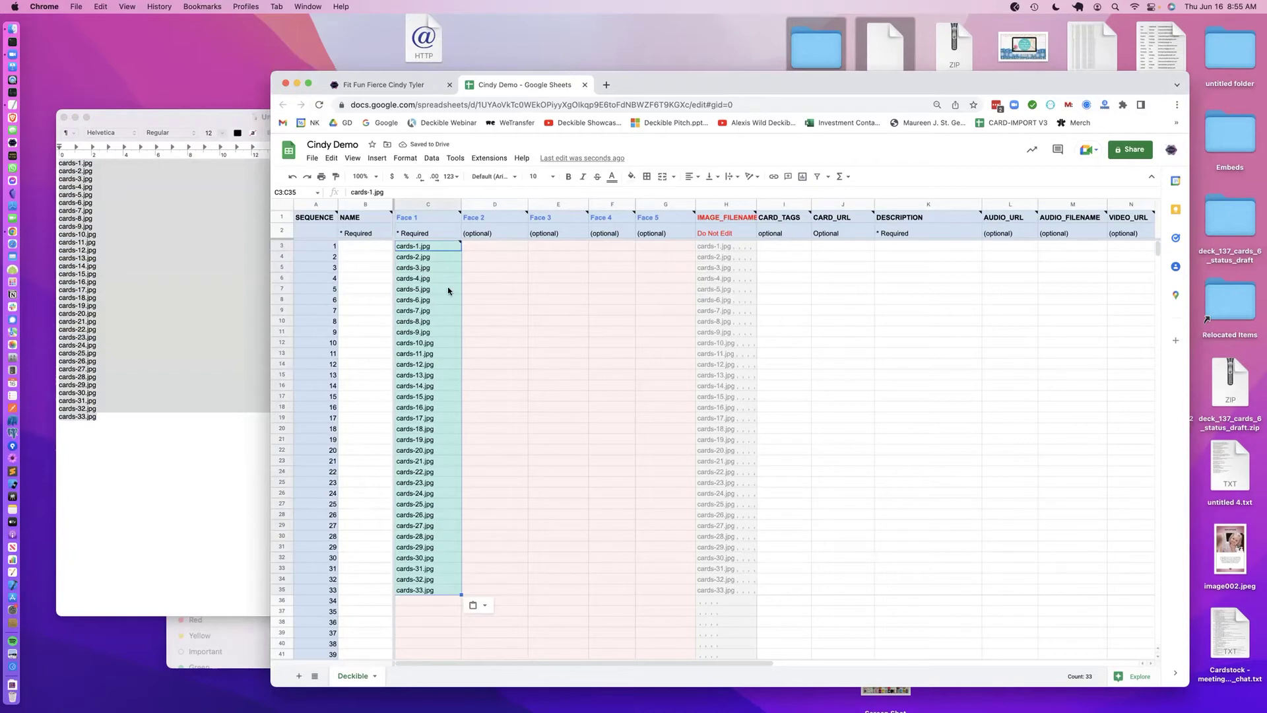
mouse_move(501, 218)
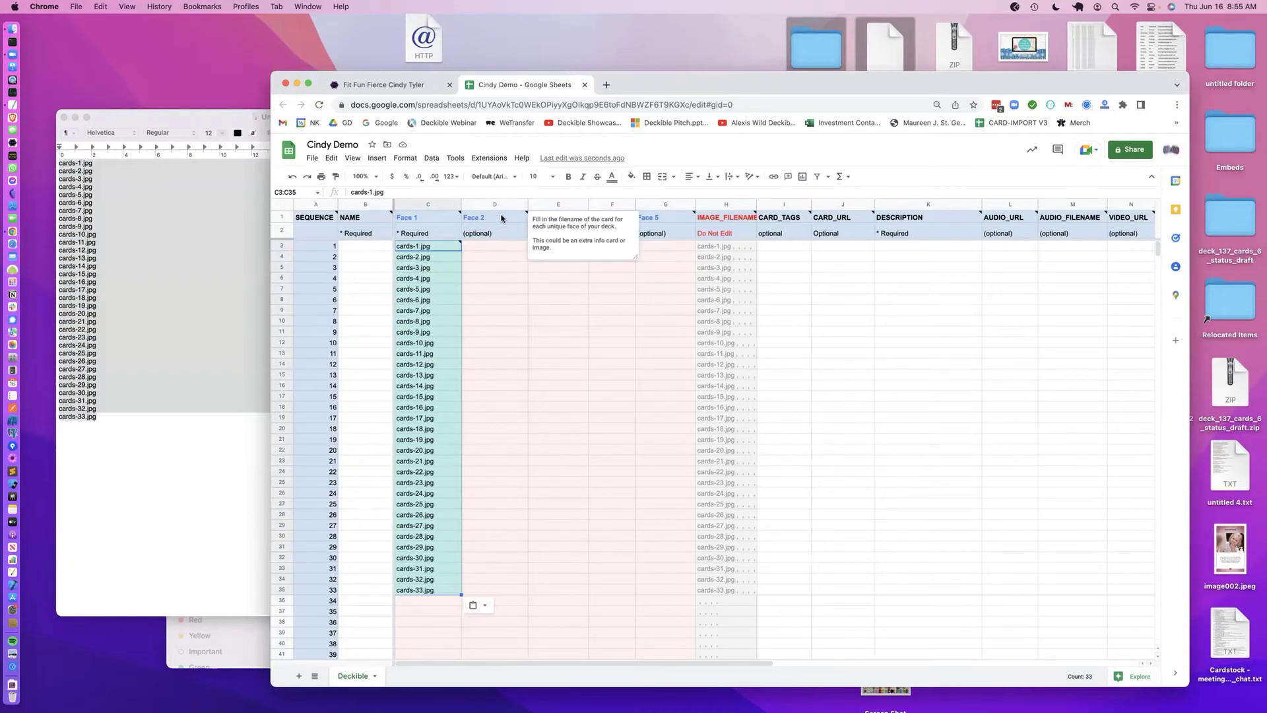
click(555, 204)
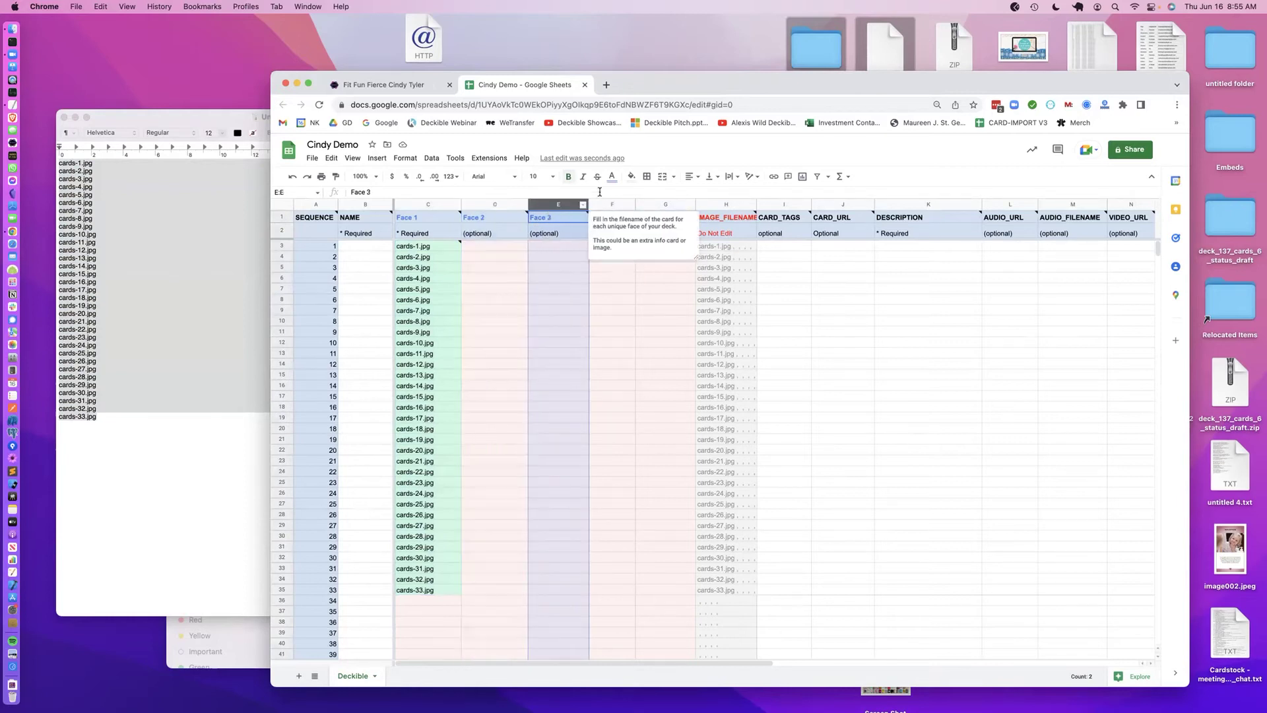
click(370, 250)
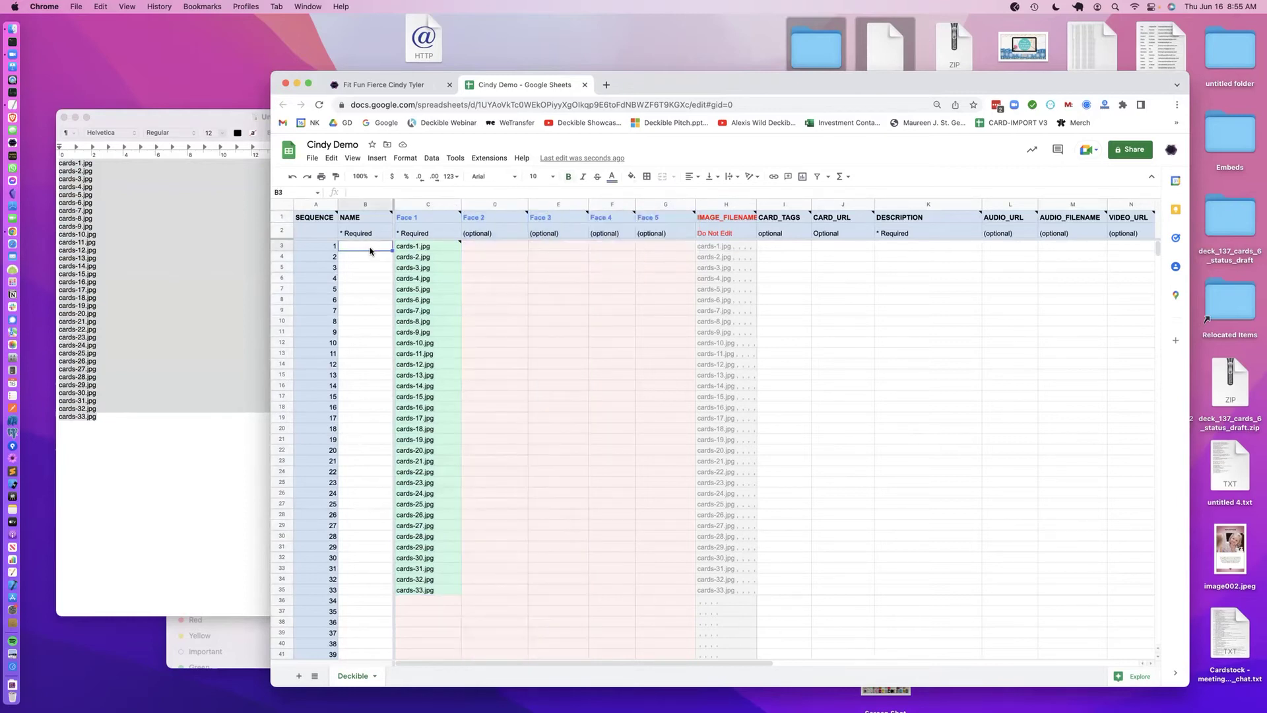
Number the NAME column 1 to 33 and clear the surplus numbers below card 33
text(1)
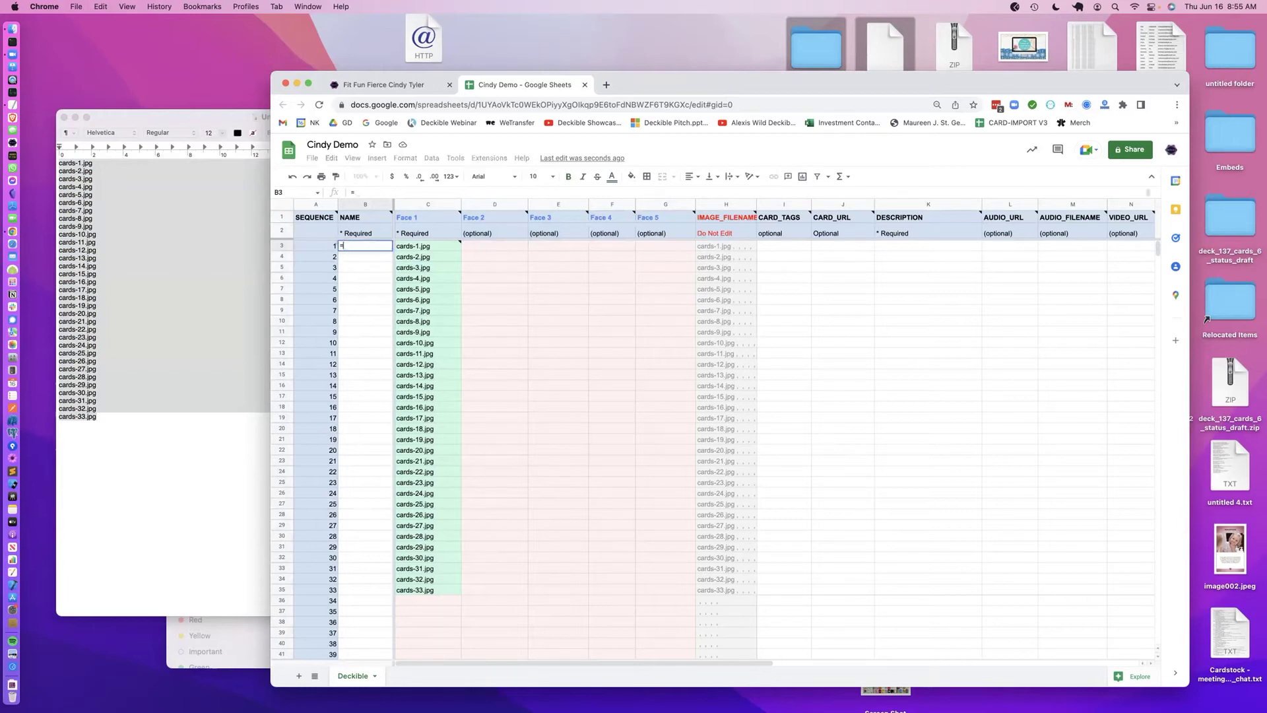
key(Return)
text(2)
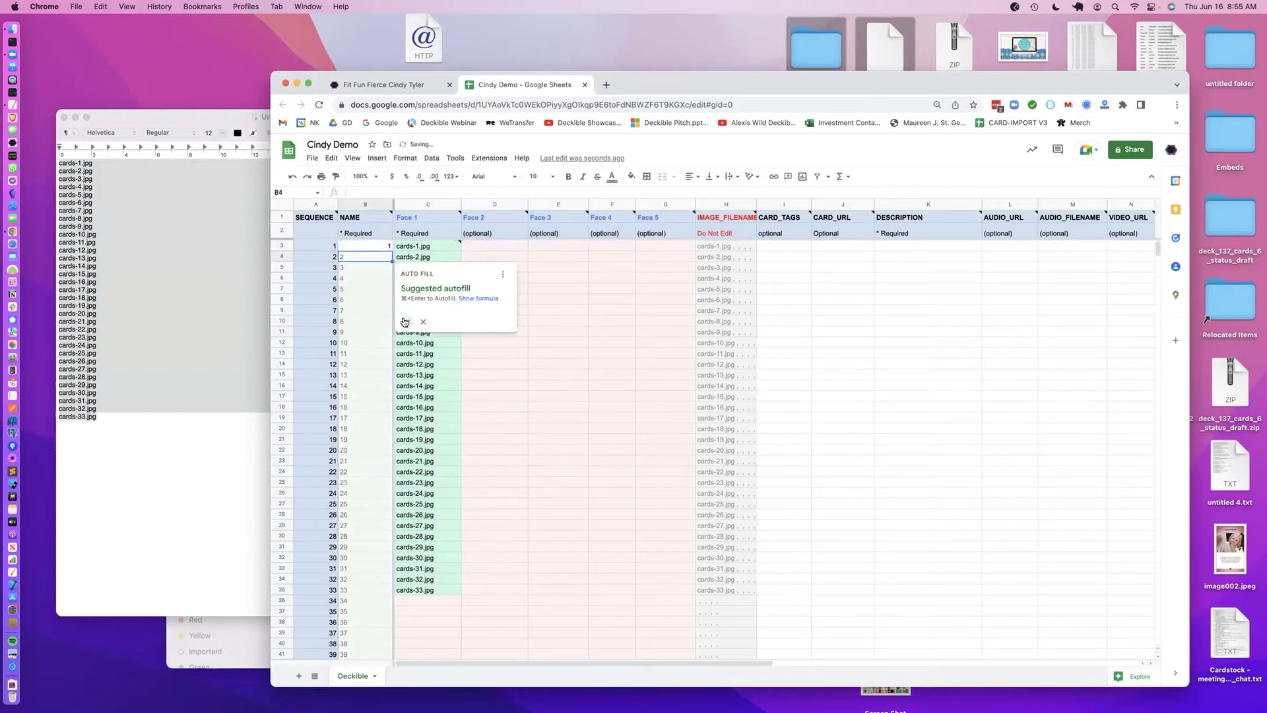
click(406, 321)
drag(367, 602, 367, 659)
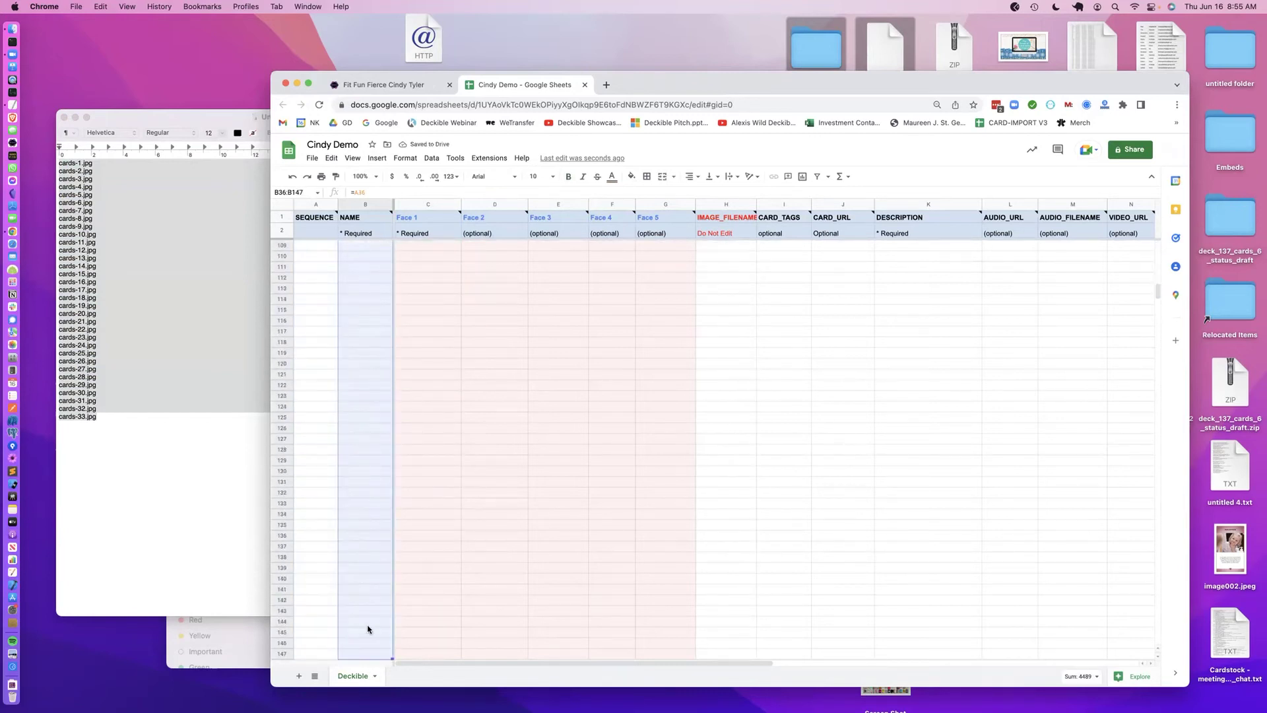
key(Delete)
scroll(345, 529, up, 20)
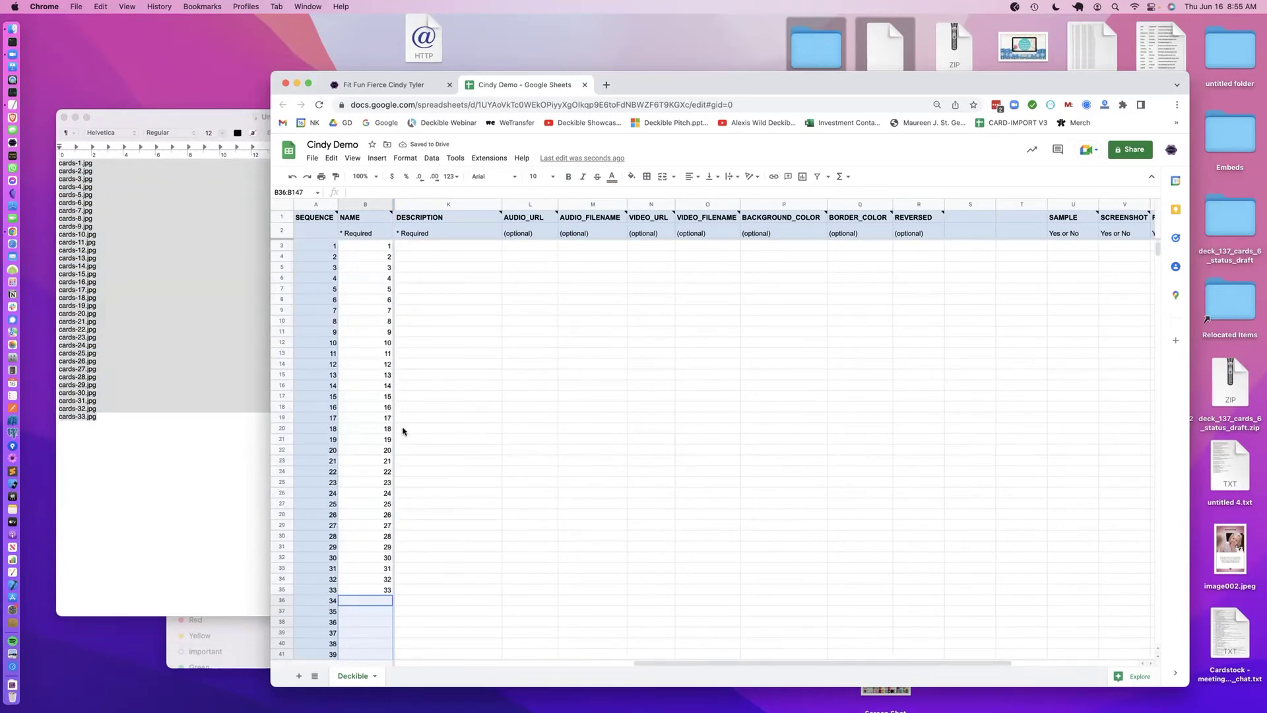
scroll(404, 430, left, 10)
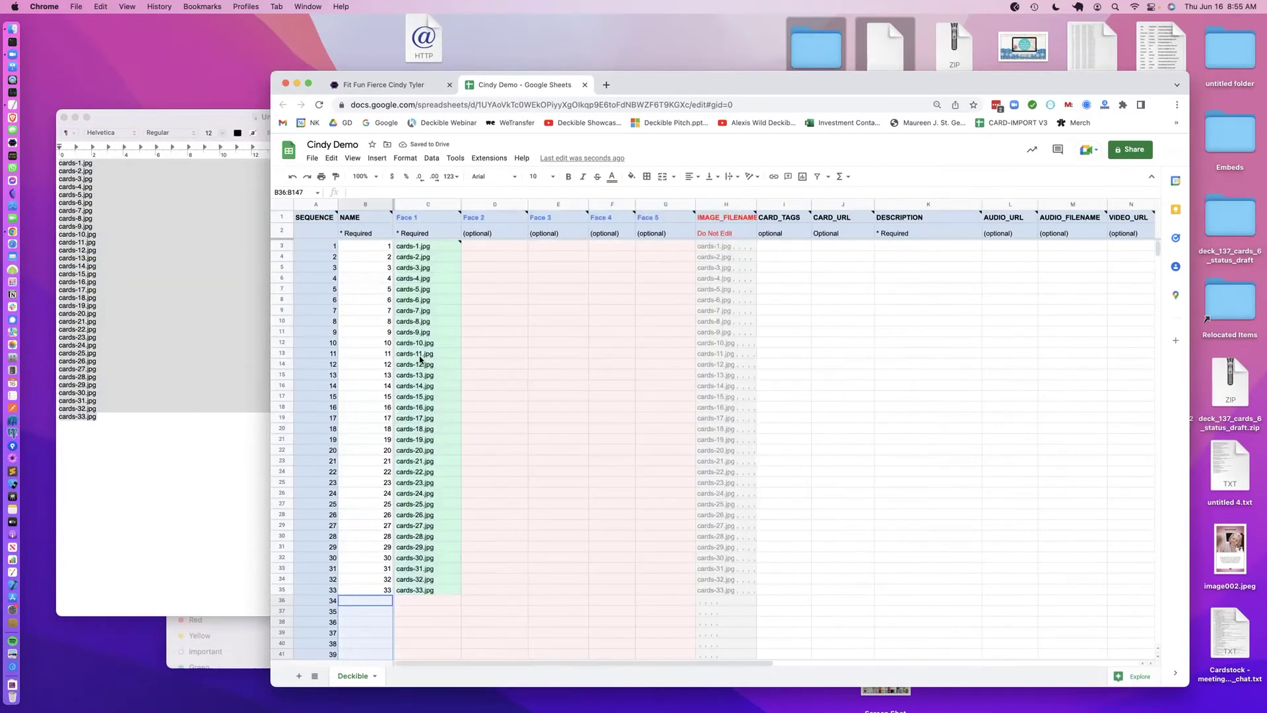
Check the NAME formula, the 33 Face 1 file names, and the DESCRIPTION and CARD_TAGS notes
click(350, 453)
click(368, 246)
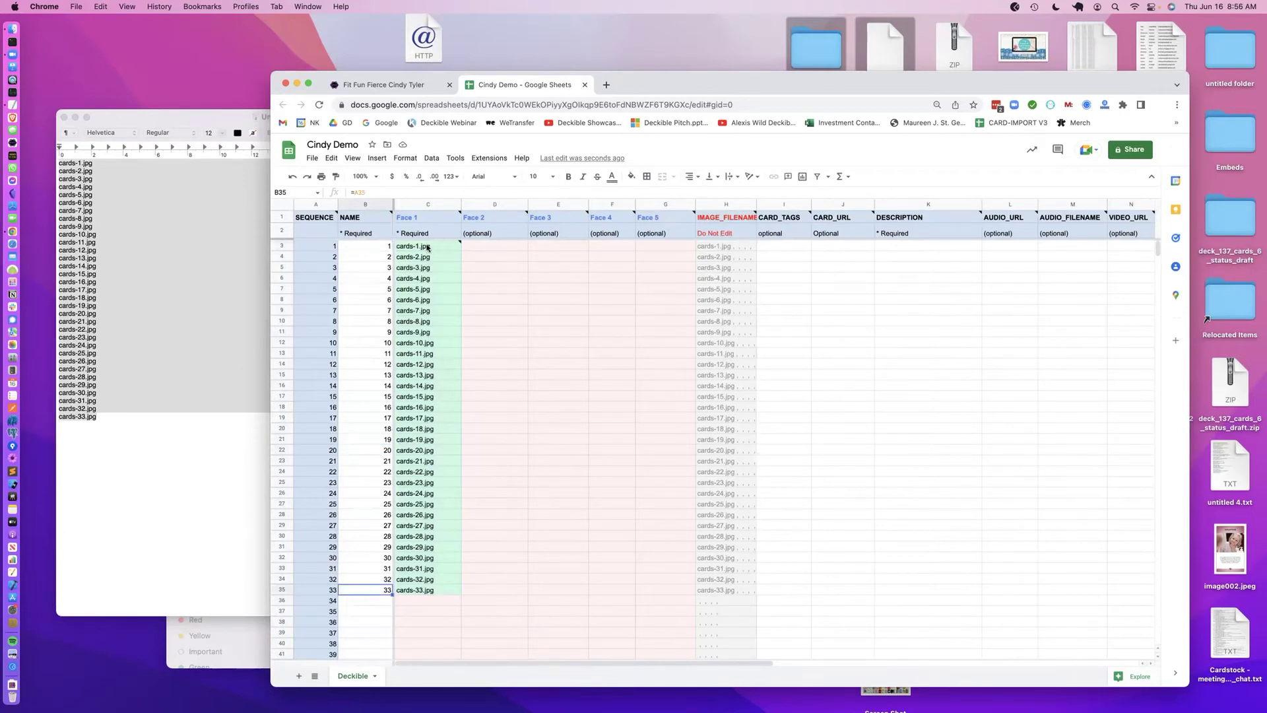
drag(440, 245, 456, 593)
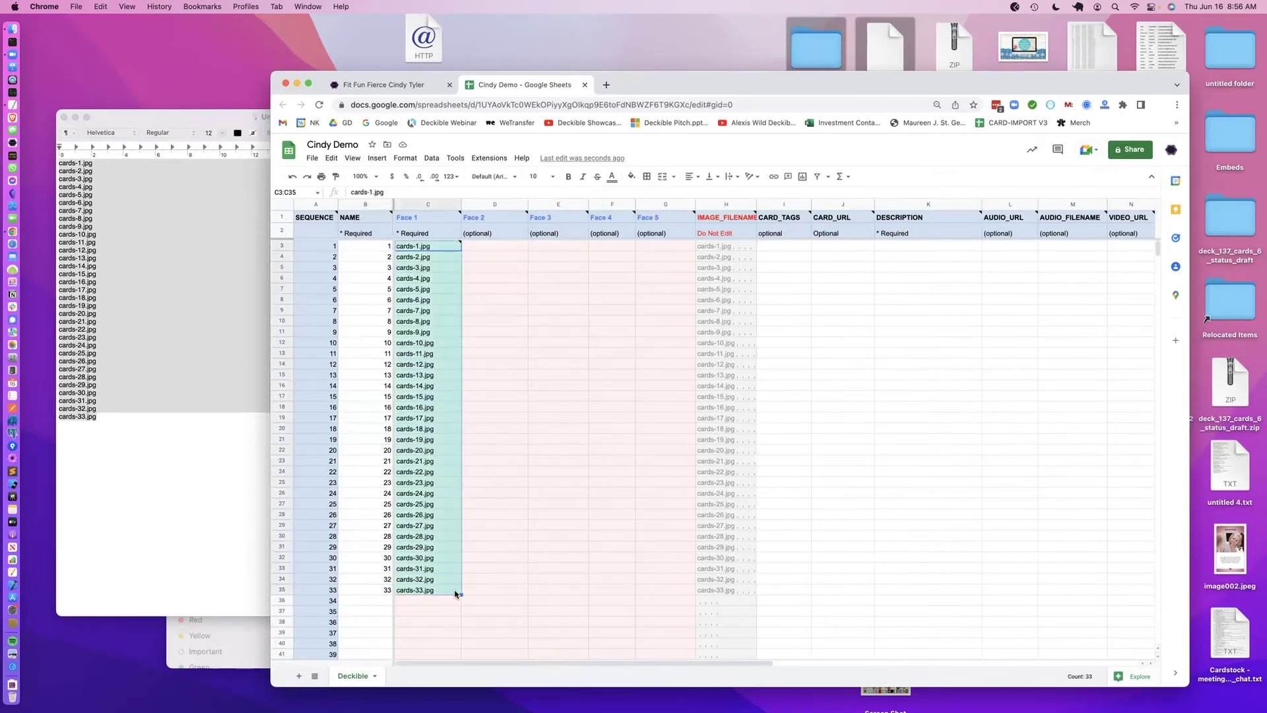
click(909, 204)
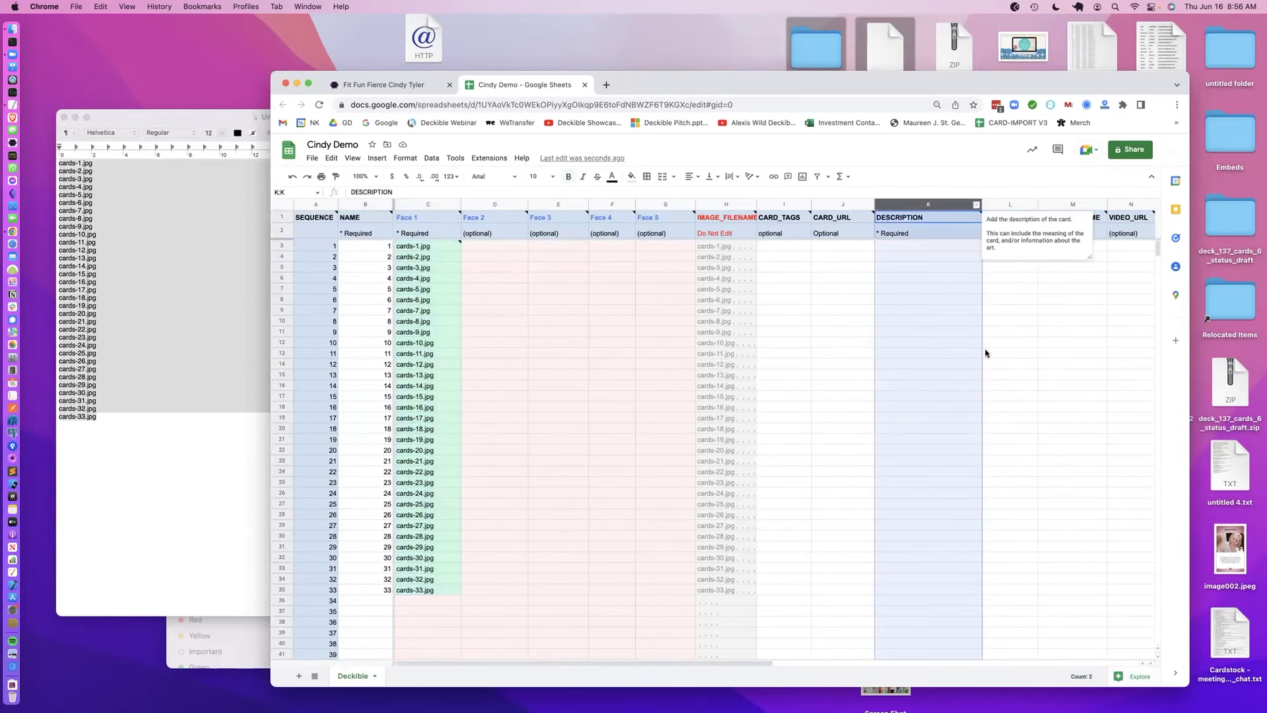
click(818, 309)
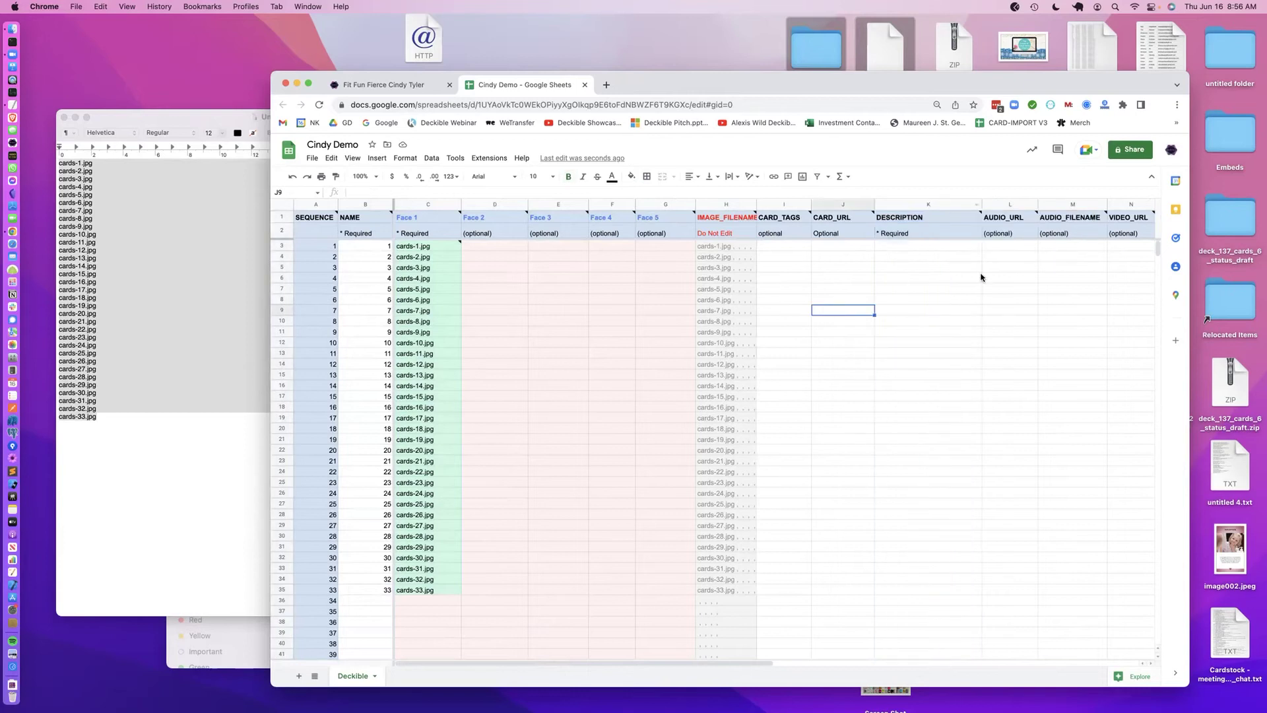
click(789, 205)
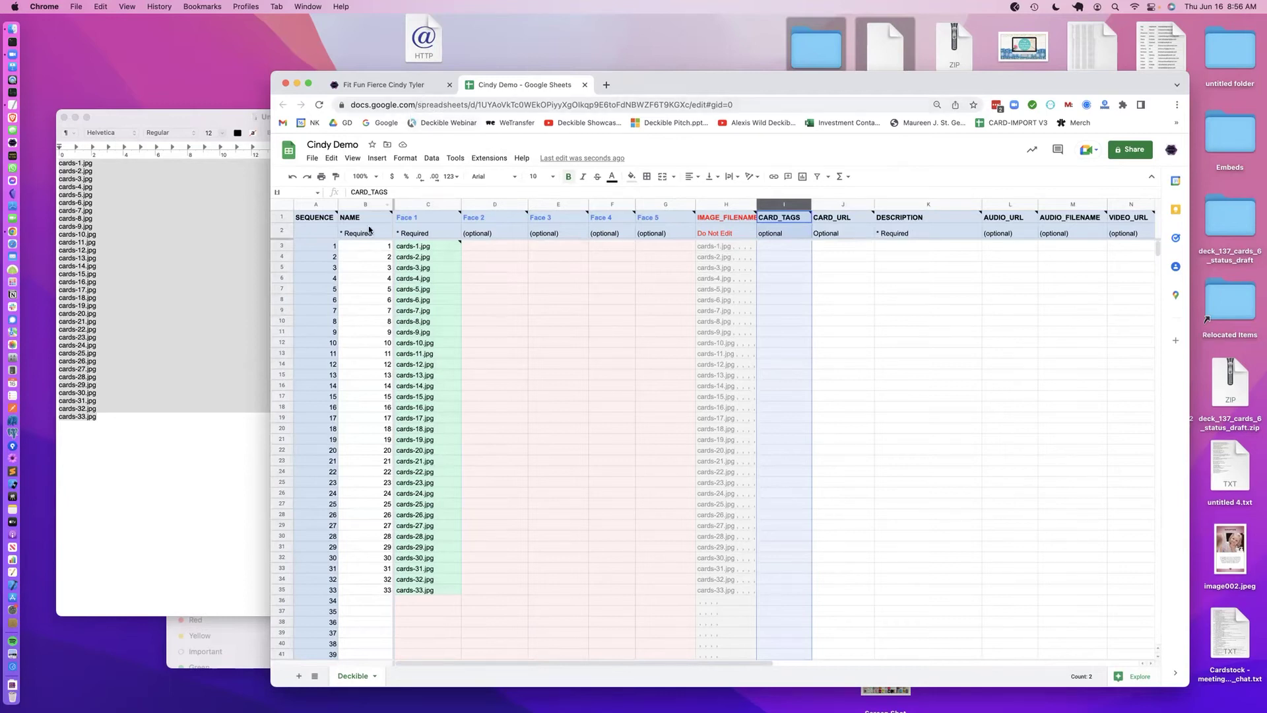
click(310, 158)
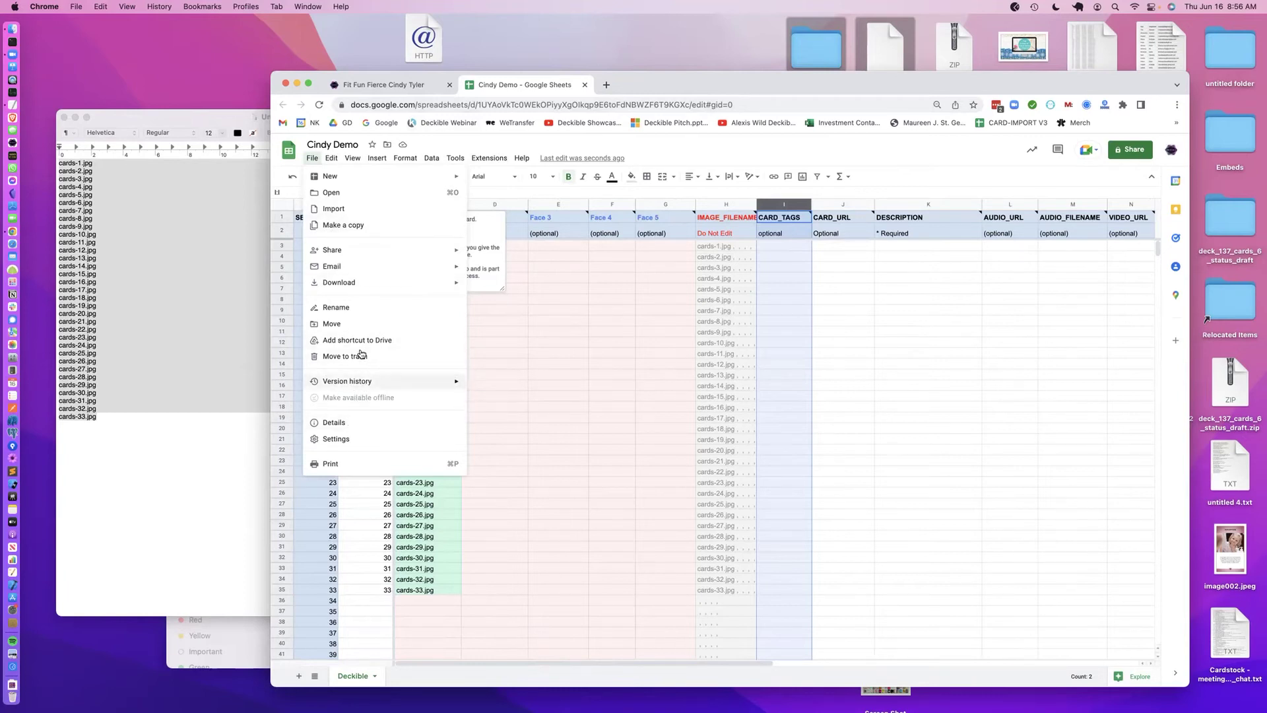
Download the datasheet as a .csv file and return to the Fit Fun Fierce import page
mouse_move(370, 282)
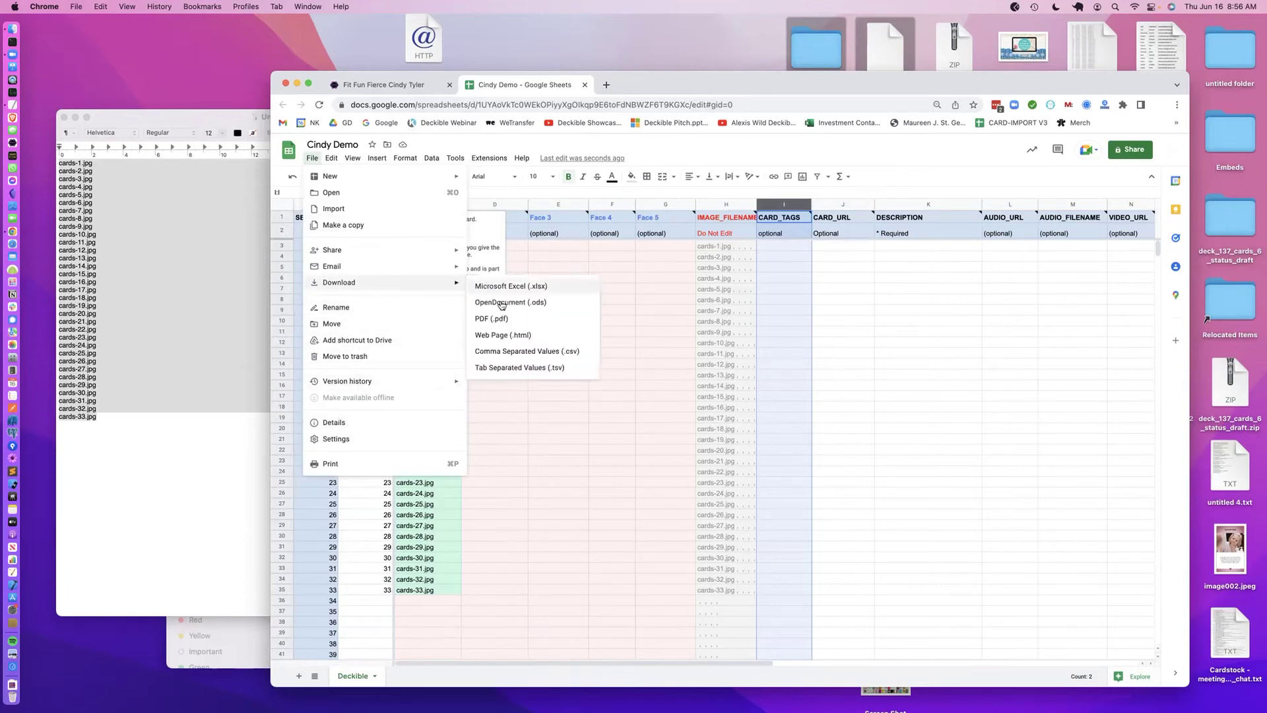
click(512, 351)
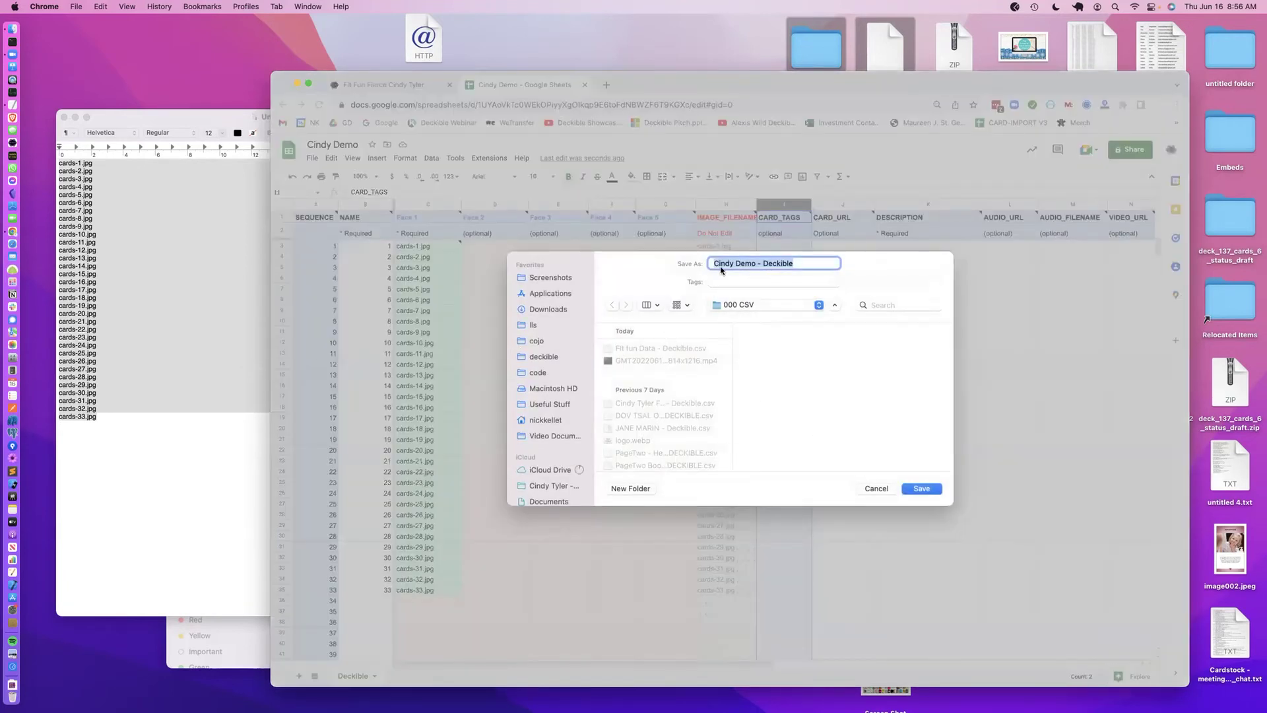
click(917, 489)
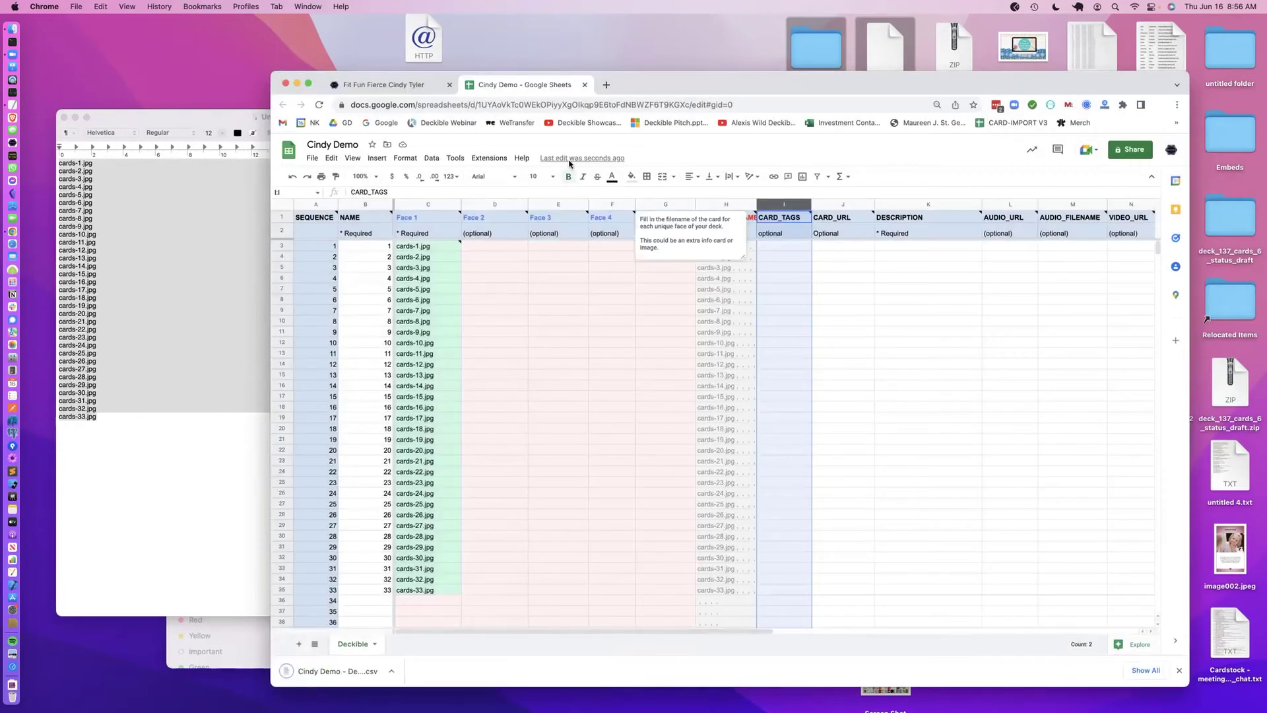
click(440, 90)
Drop the downloaded CSV into the CSV Import area and scroll through the resulting card list
click(783, 387)
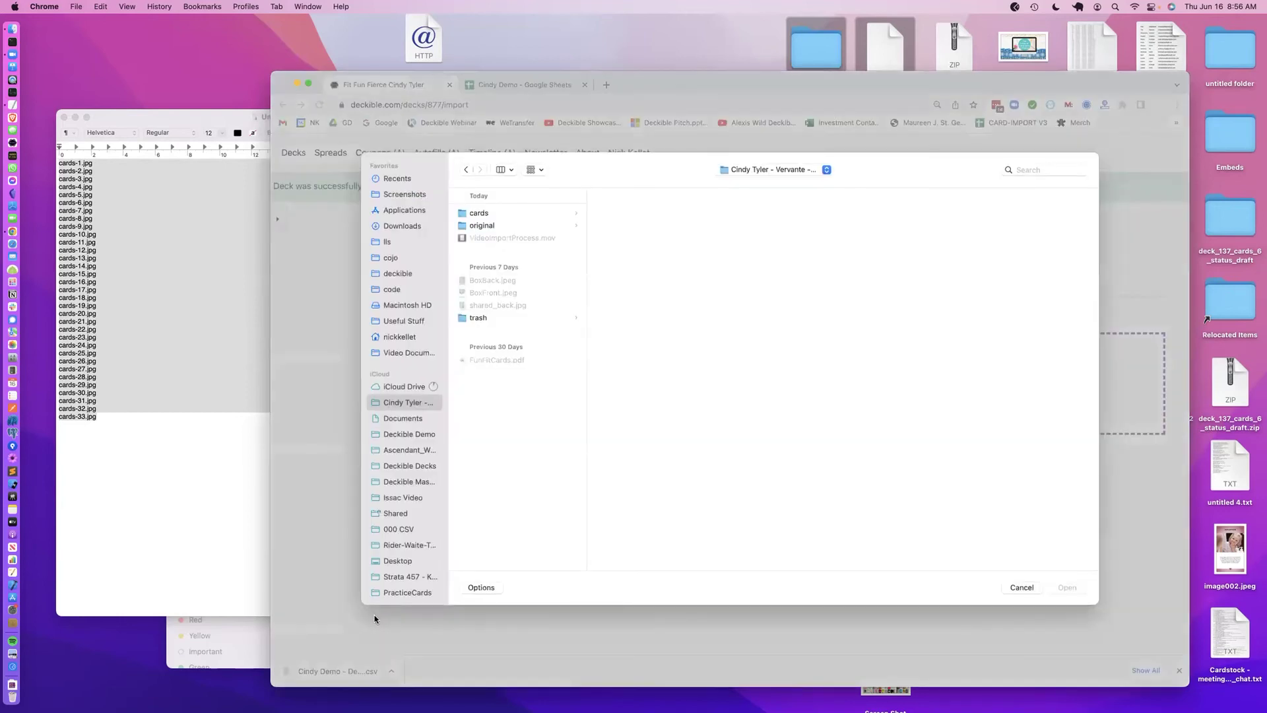
click(1021, 587)
drag(333, 670, 540, 403)
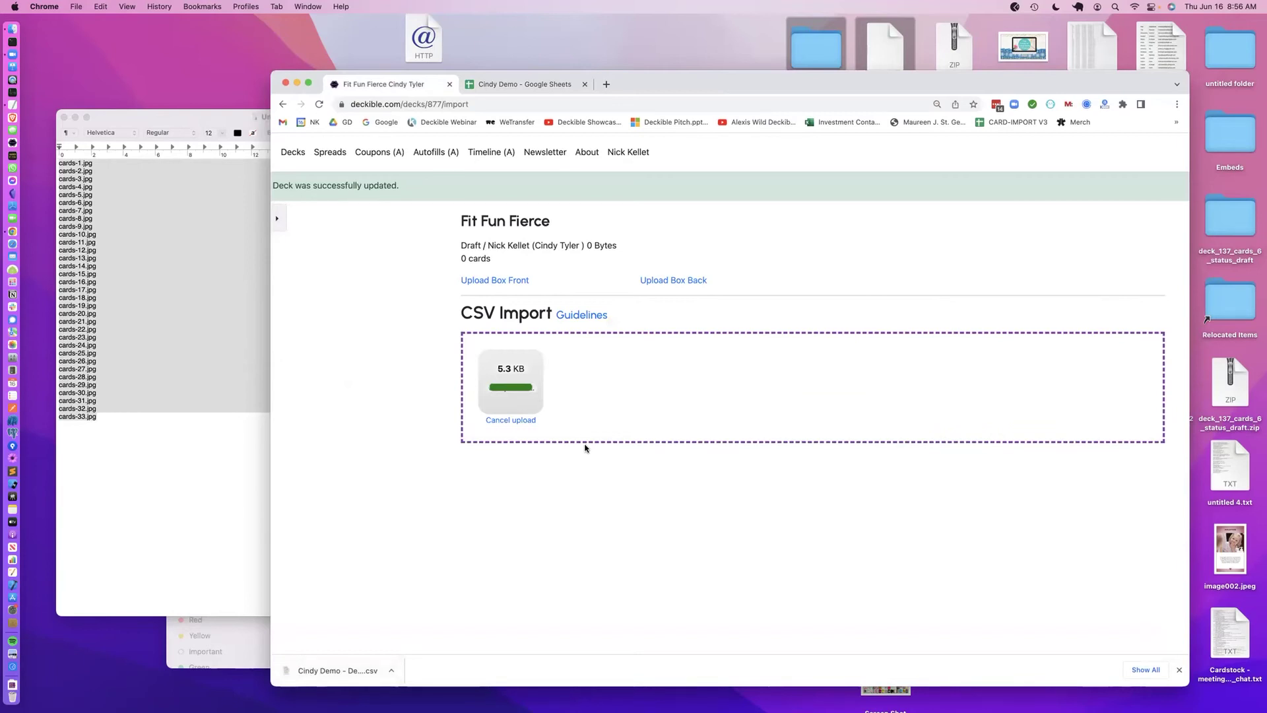
scroll(588, 454, down, 10)
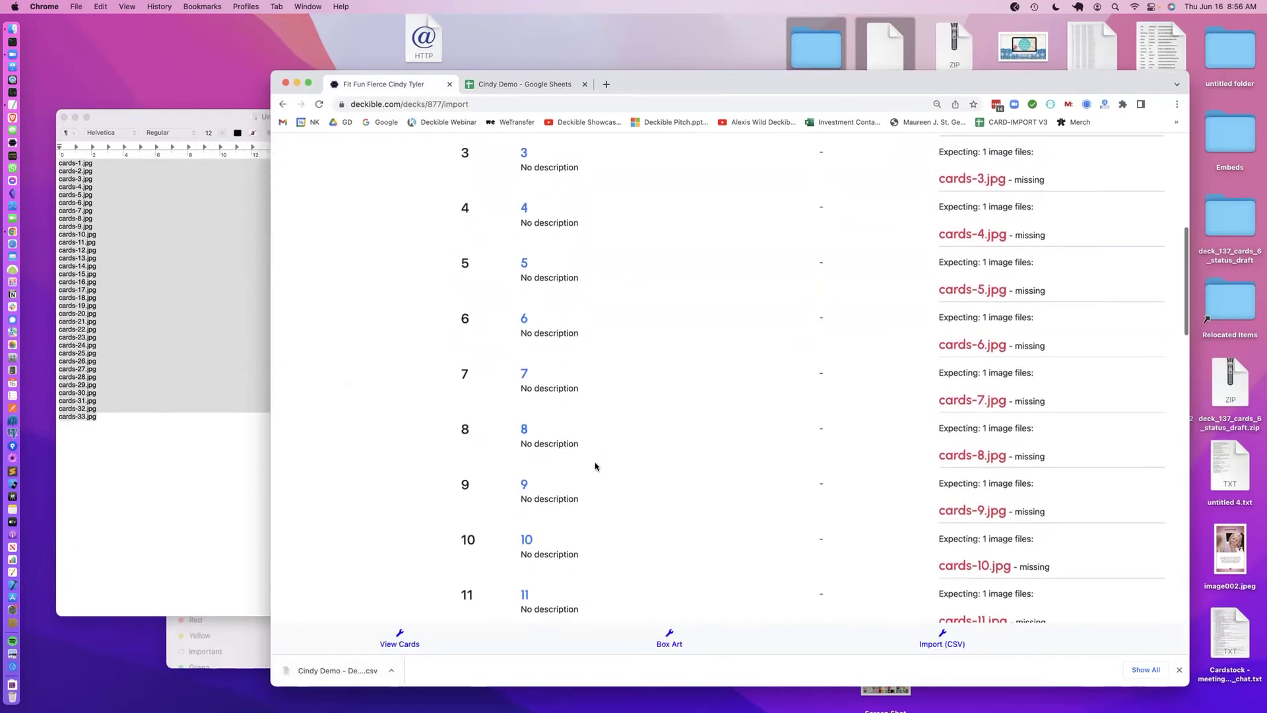
scroll(595, 465, down, 20)
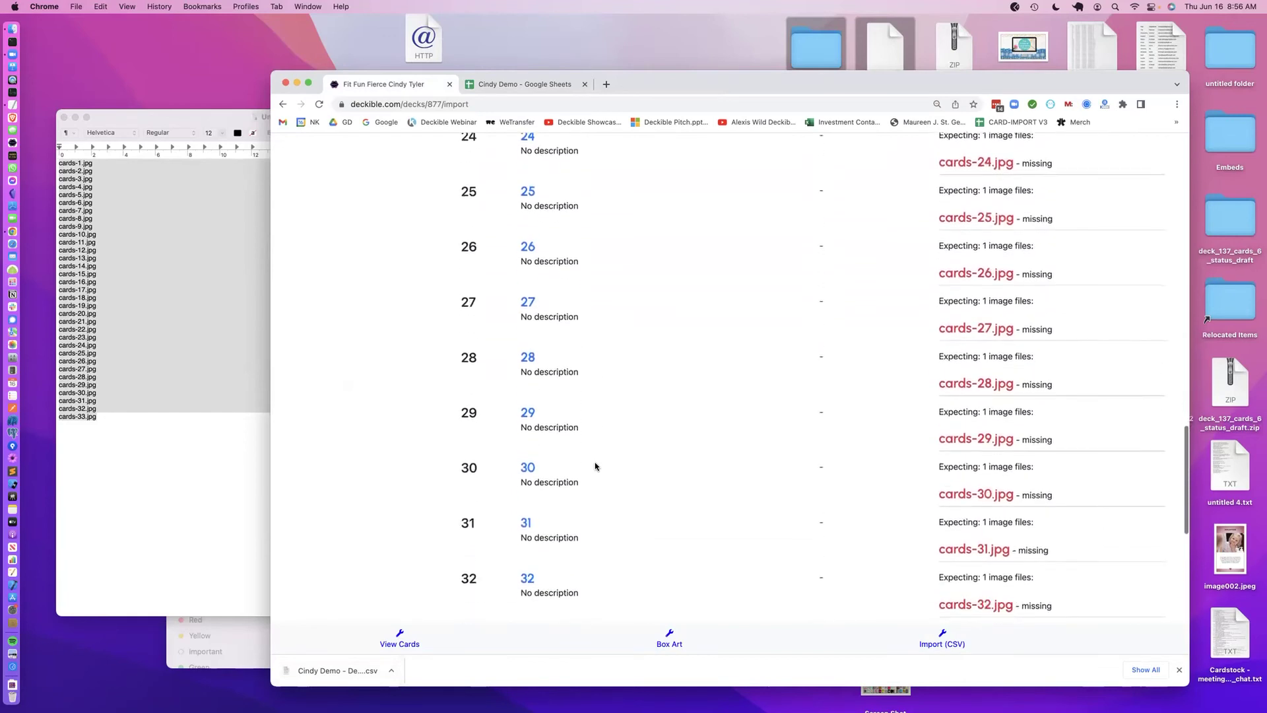
scroll(595, 465, up, 20)
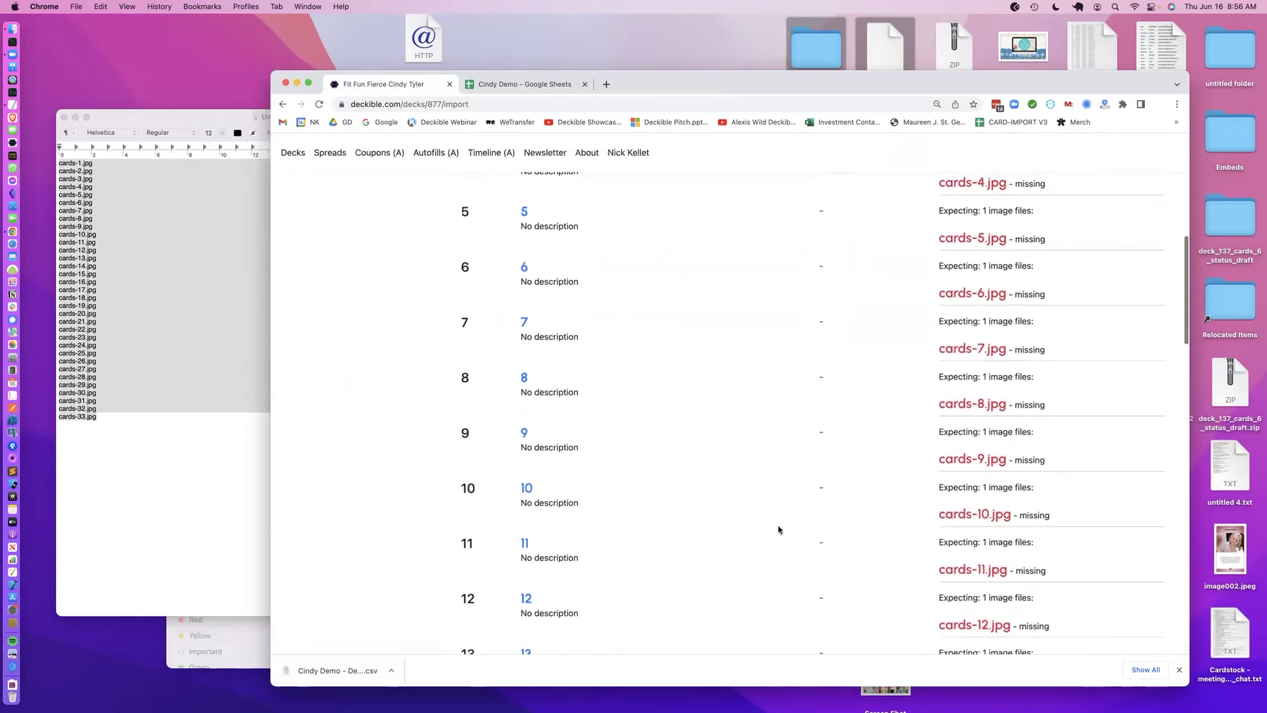
On the Upload (Art) page, drag the 33 card images from Finder into the drop zone
scroll(779, 530, up, 5)
key(super+minus)
scroll(990, 477, up, 3)
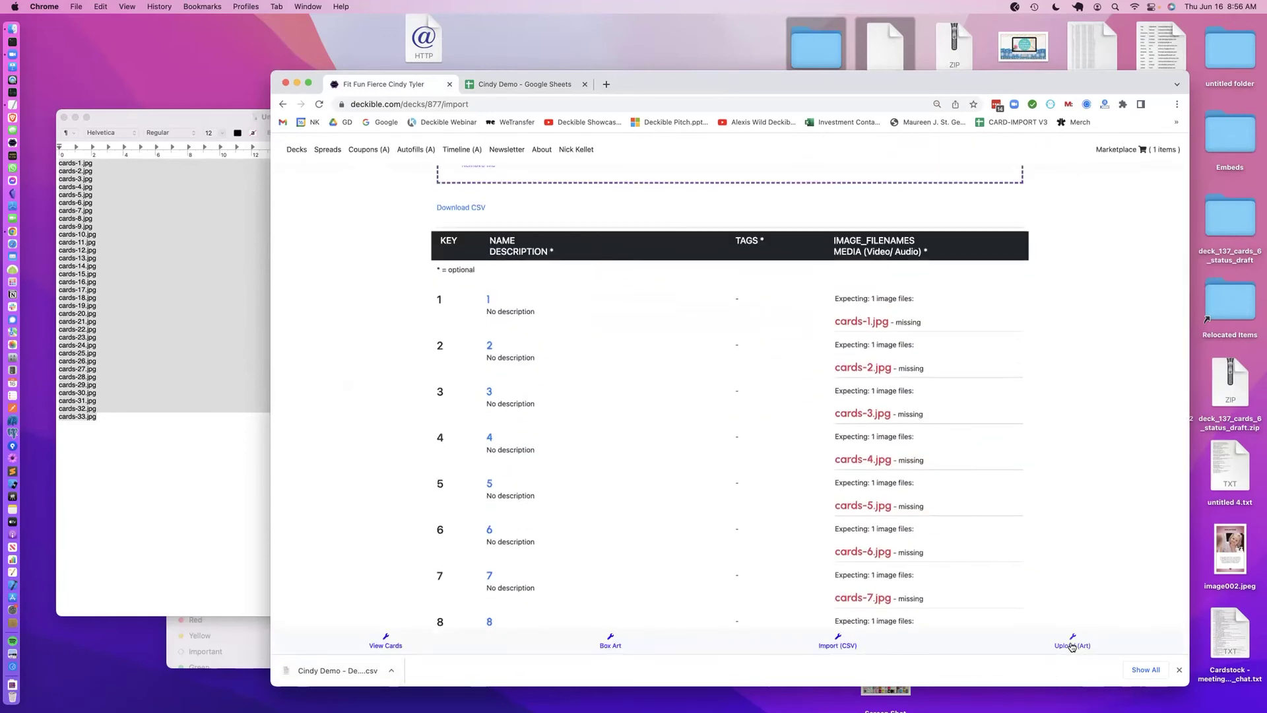
click(1072, 644)
scroll(826, 543, down, 3)
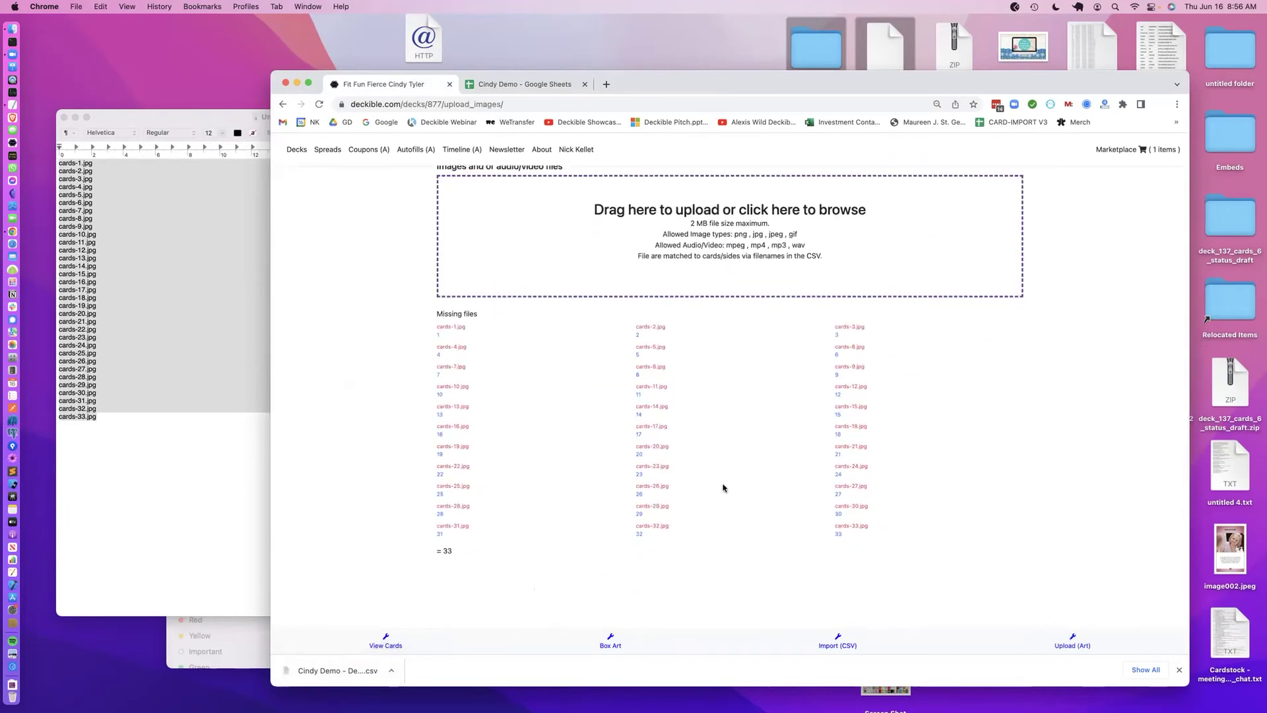
key(super+Tab)
key(super+Tab)
key(super+Tab)
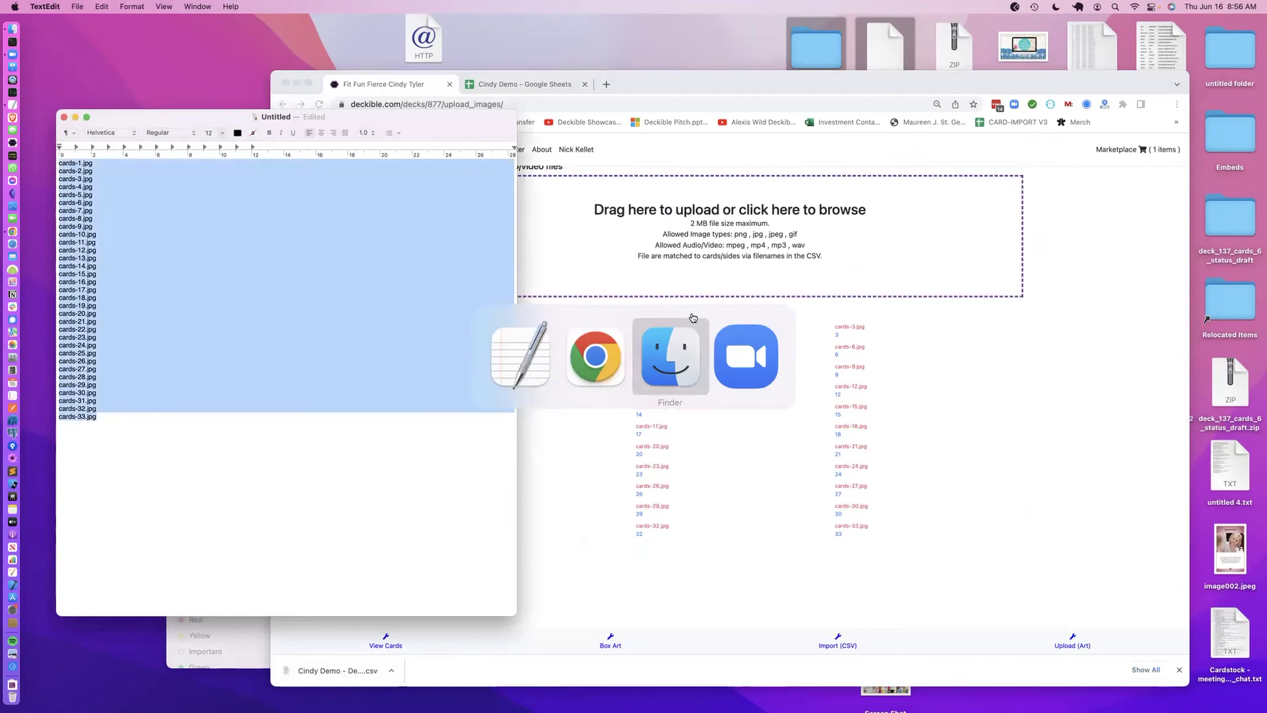
drag(816, 373, 774, 251)
key(super+Tab)
key(super+Tab)
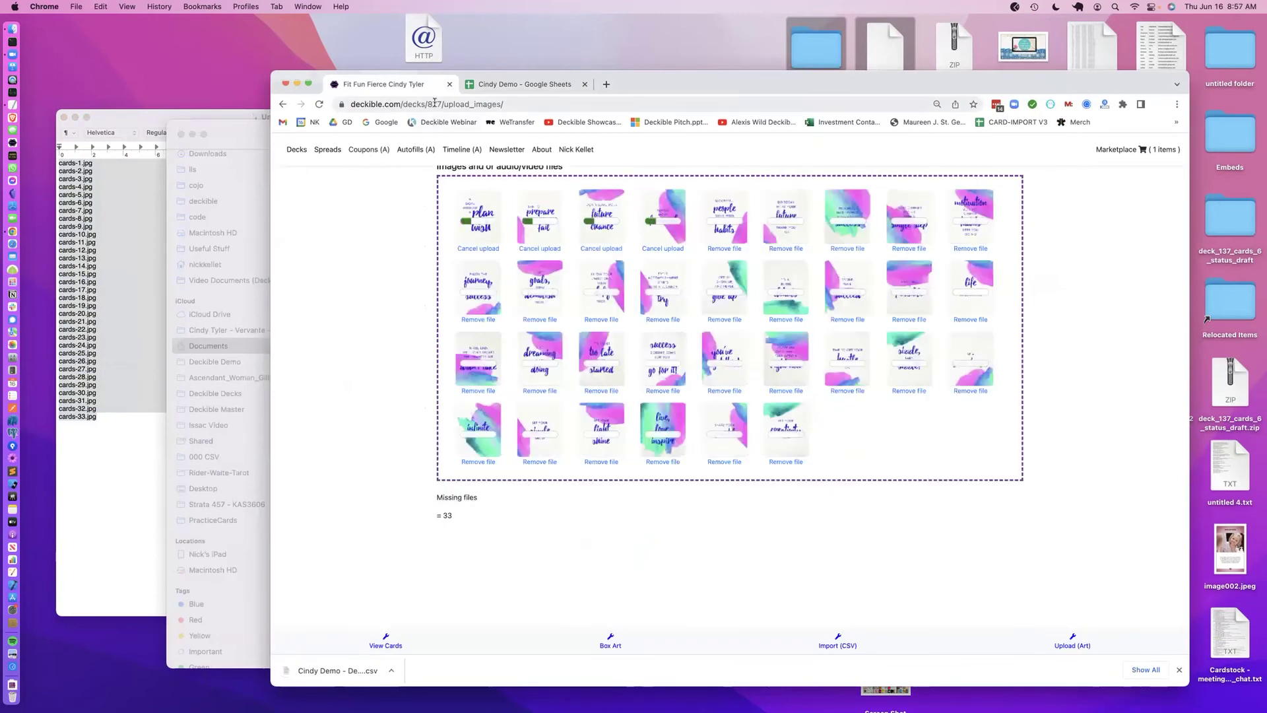
Duplicate the deck page in a new tab and go to its box art page
click(434, 102)
key(super+c)
key(super+t)
key(super+v)
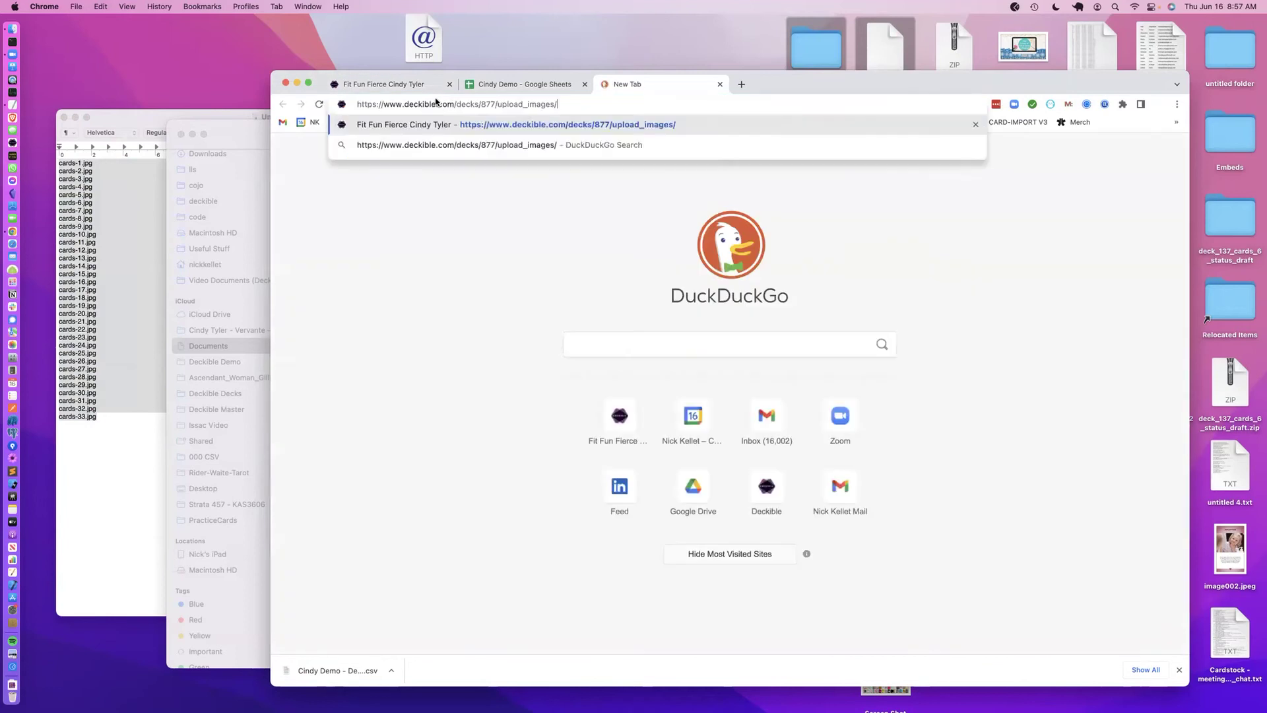
key(Return)
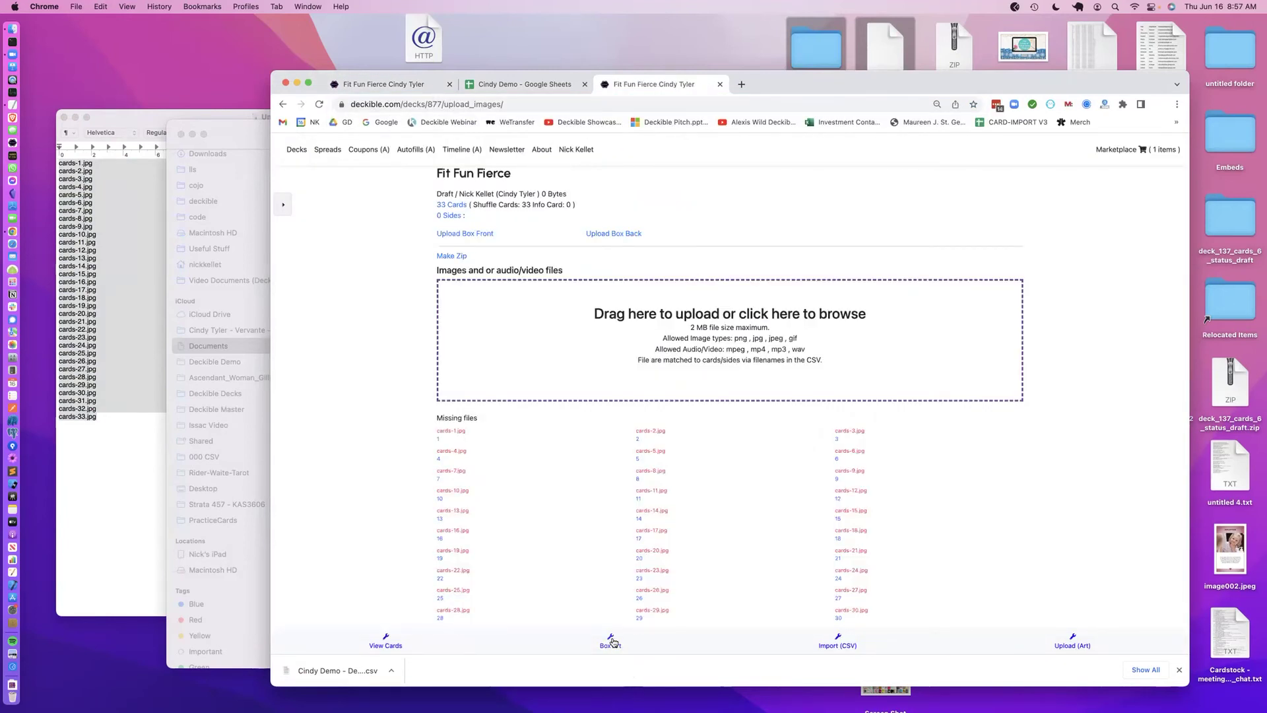
click(613, 642)
Set shared_back.jpg as the deck's card back image
click(485, 271)
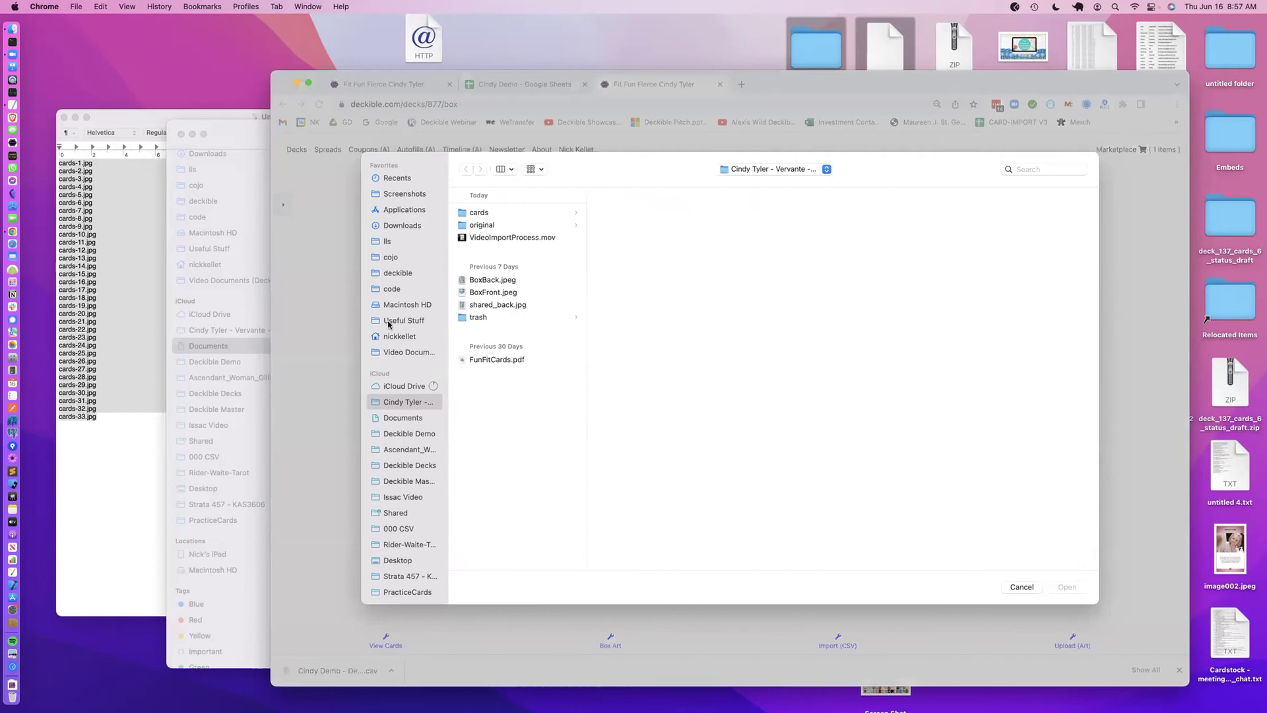
click(490, 281)
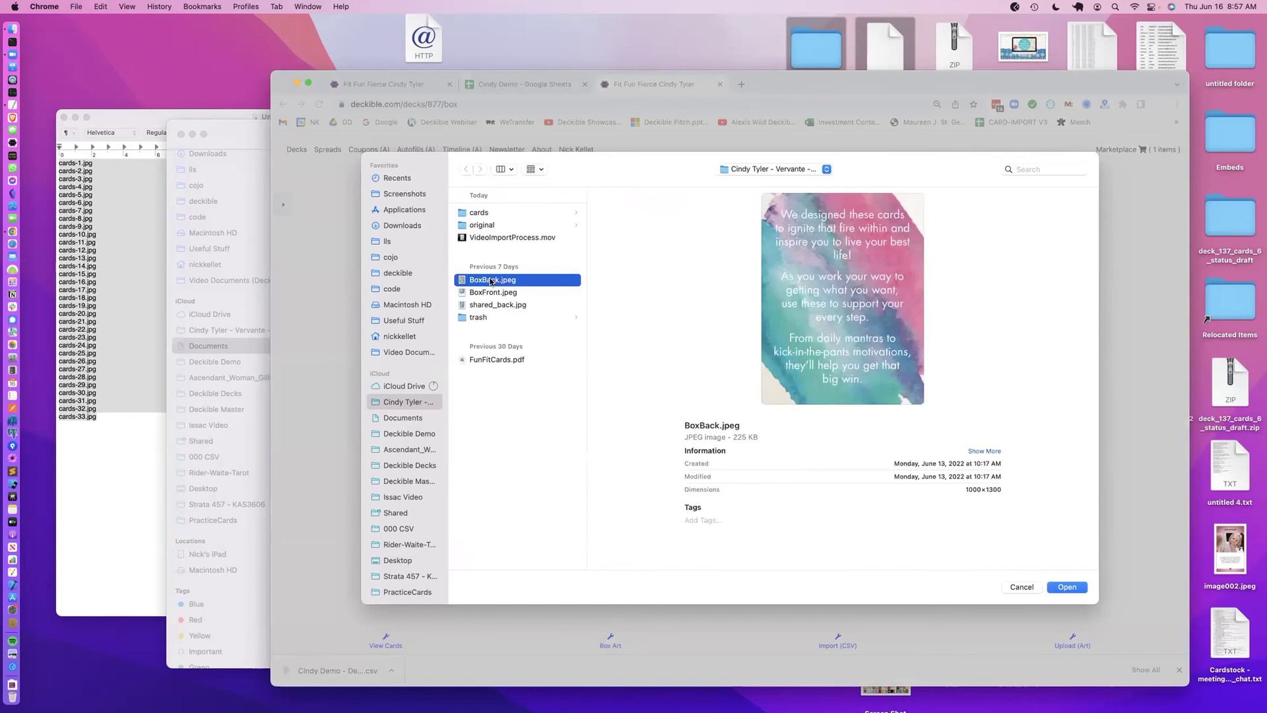
key(Down)
key(Down)
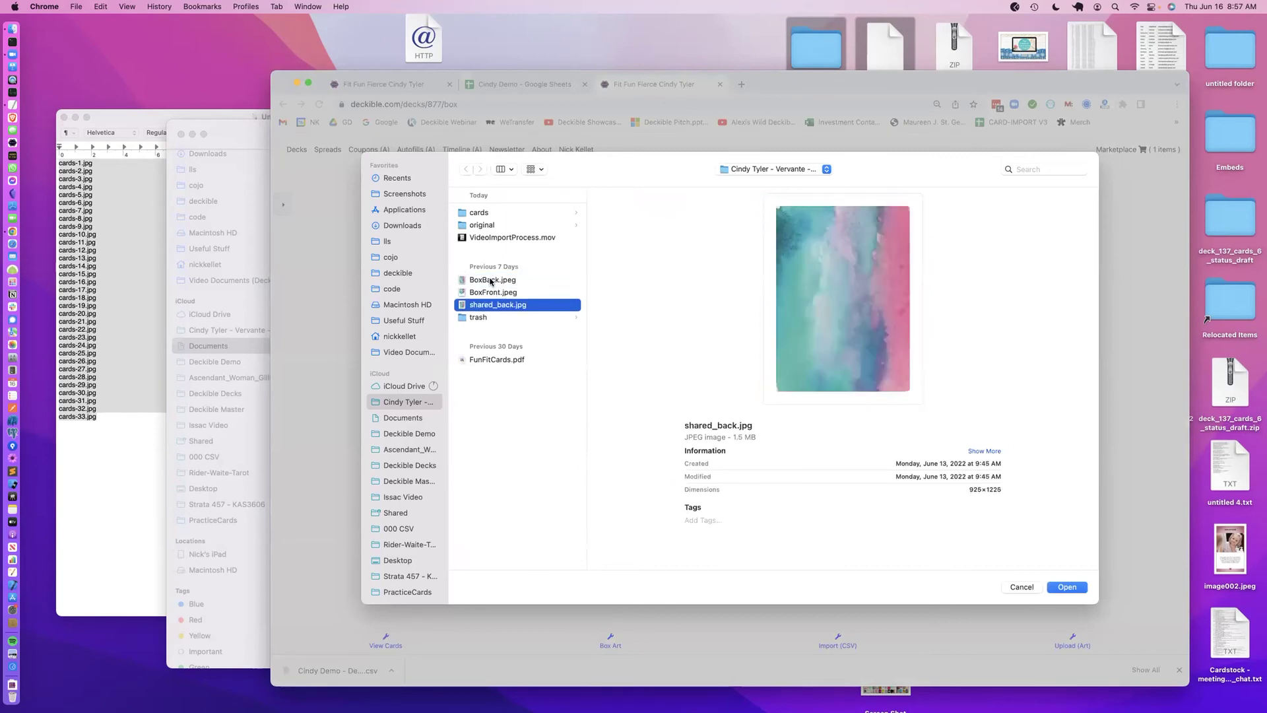
key(Up)
key(Down)
key(Return)
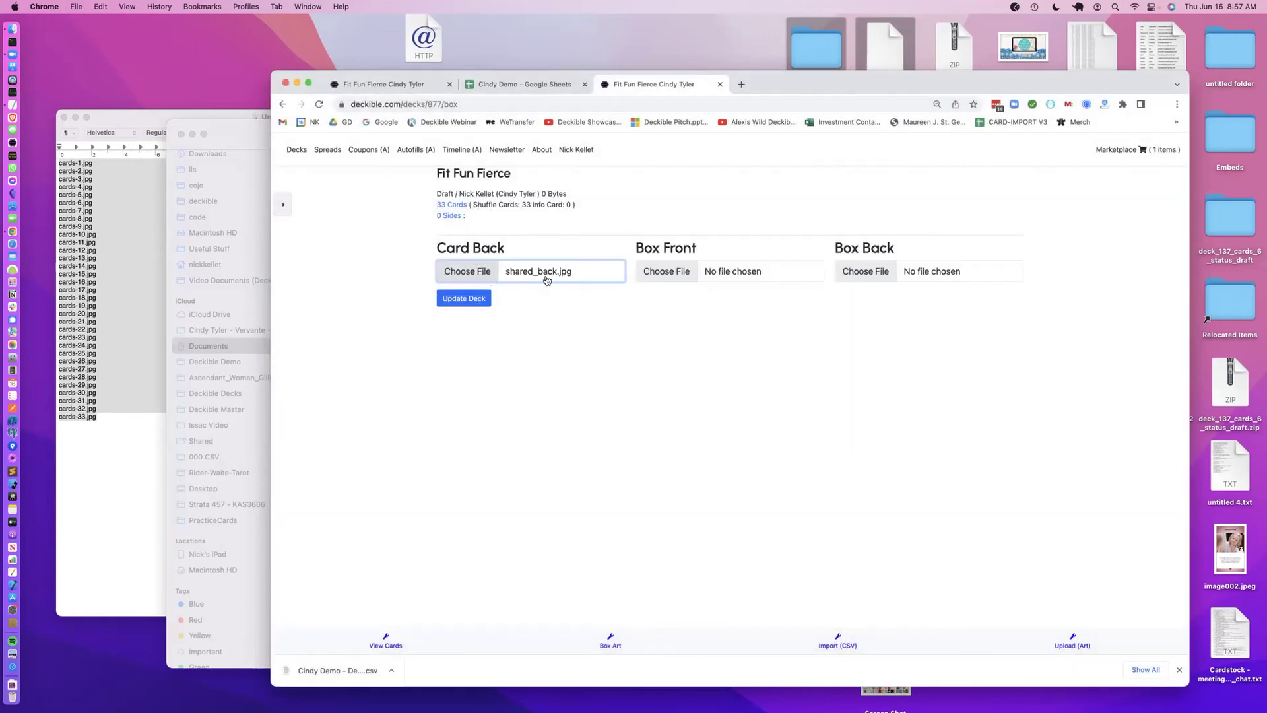
Set BoxFront.jpeg as the box front and BoxBack.jpeg as the box back, then update the deck
click(666, 271)
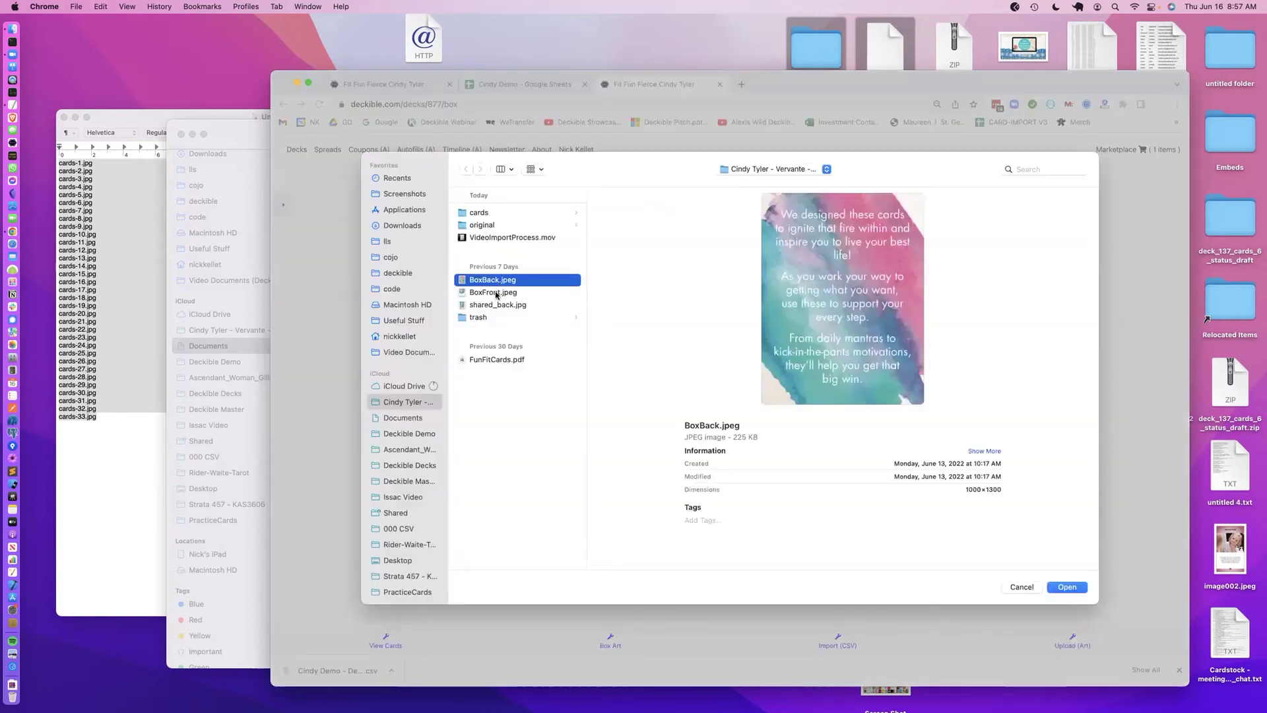
click(496, 293)
key(Return)
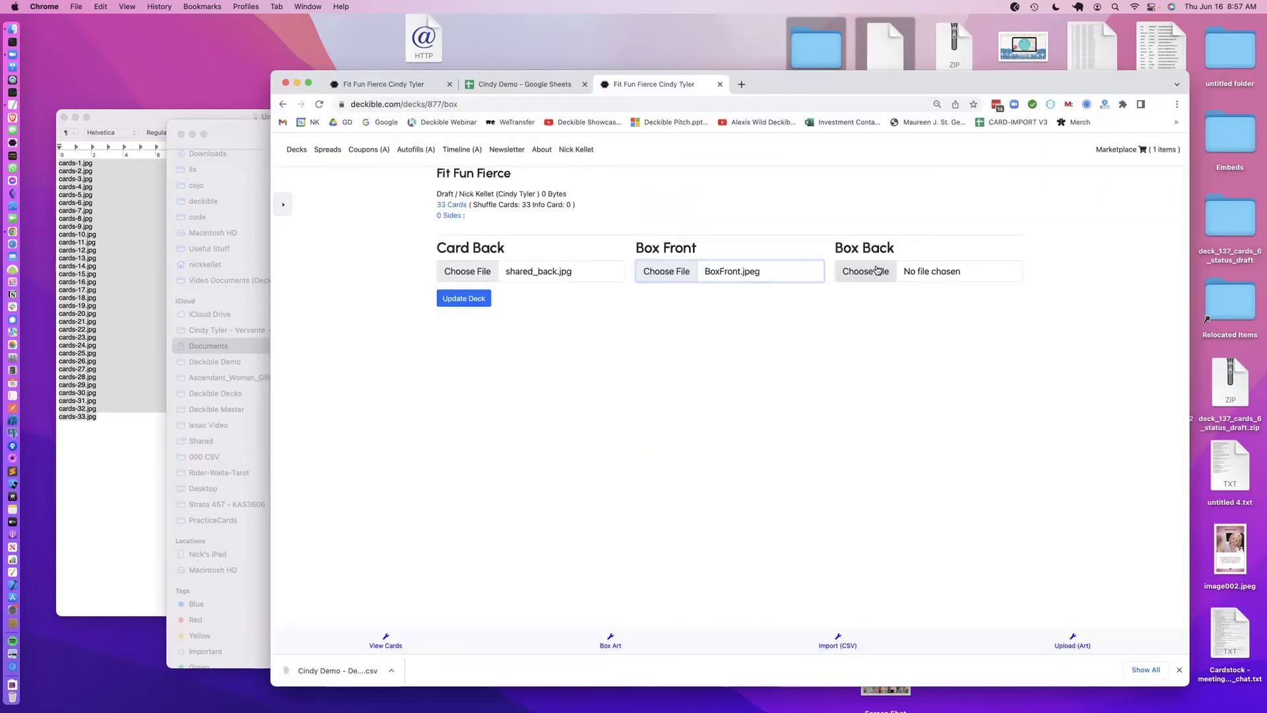
click(876, 269)
click(491, 280)
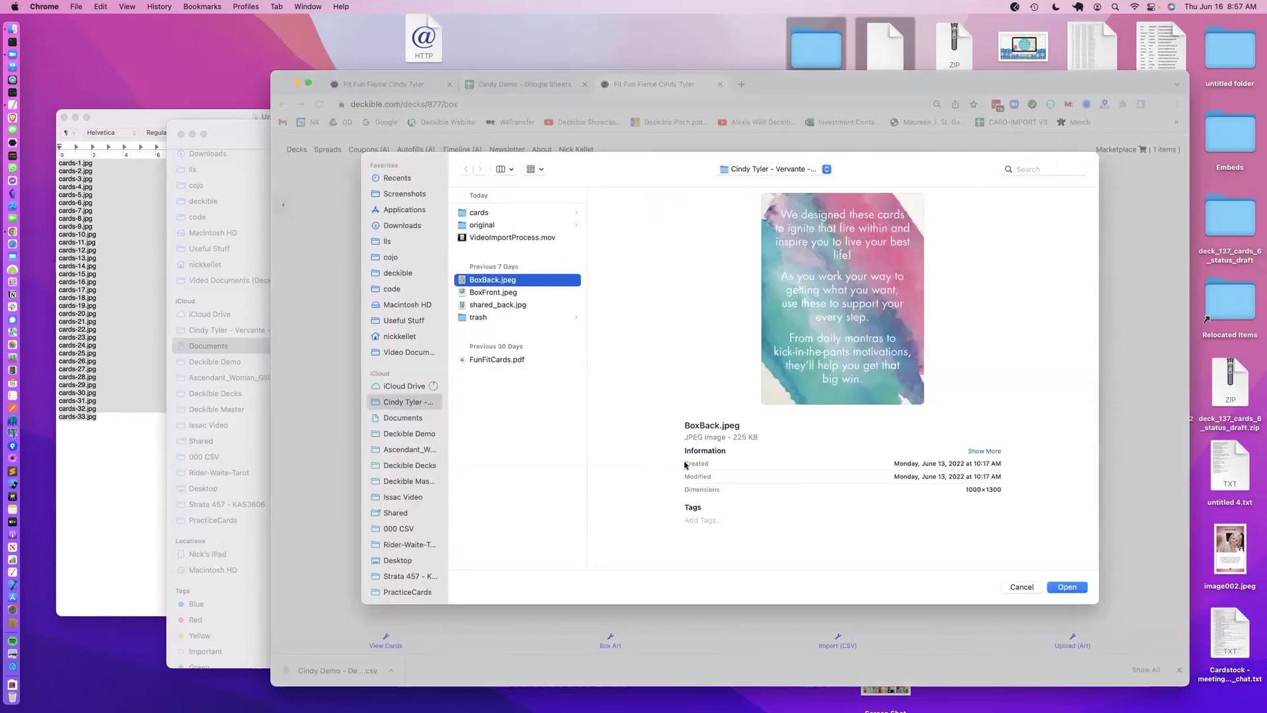
key(Return)
click(472, 303)
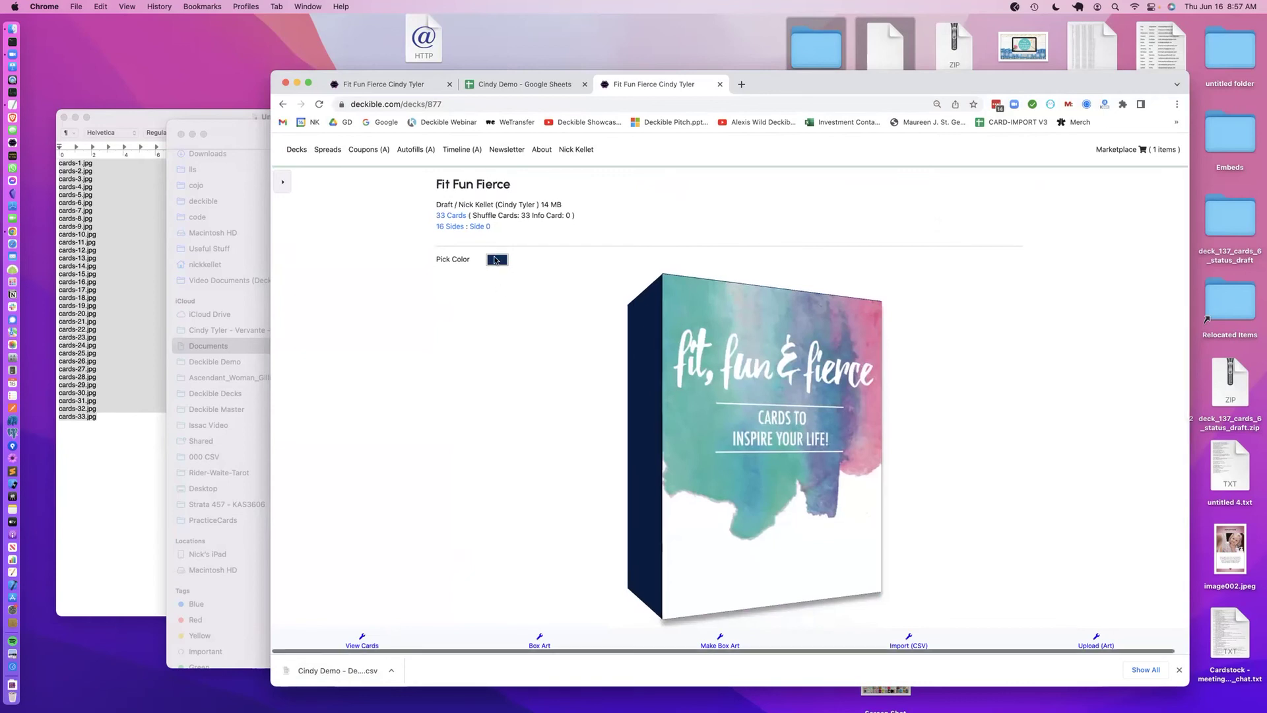
Make the 3D box sides white by sampling white with the eyedropper
click(496, 259)
click(556, 396)
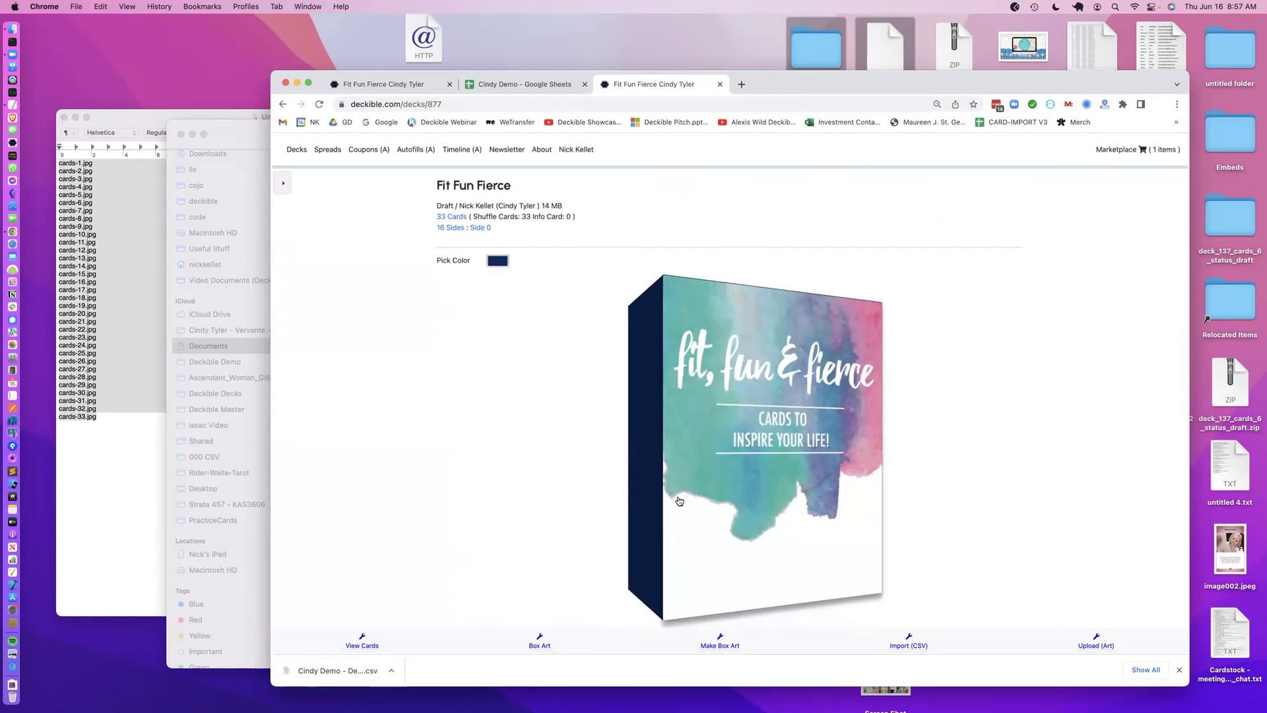
click(502, 264)
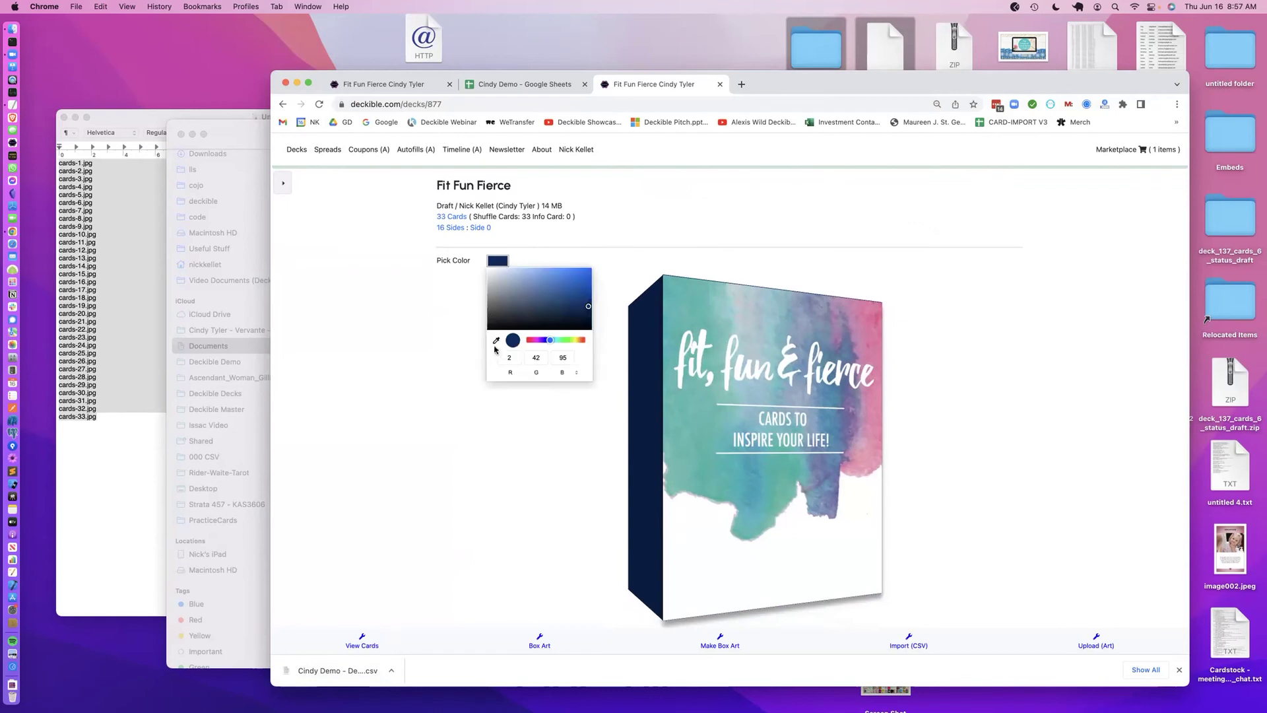
click(495, 340)
click(677, 511)
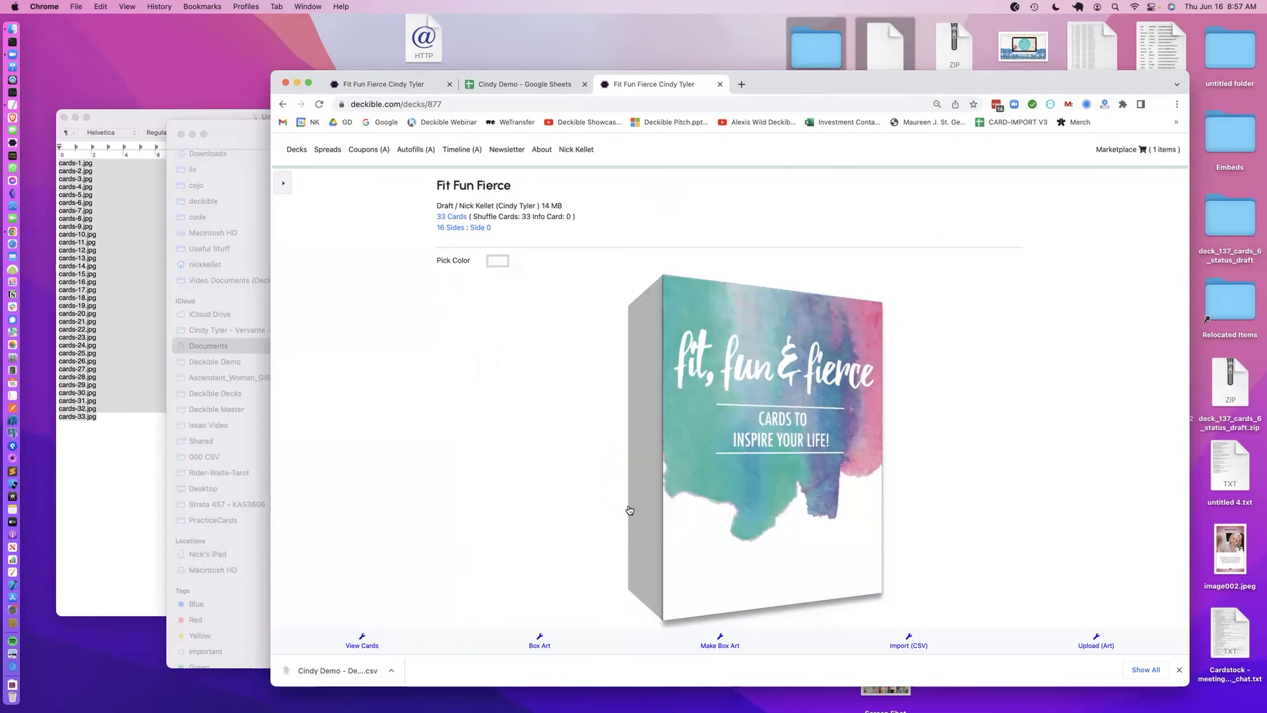
scroll(620, 508, down, 2)
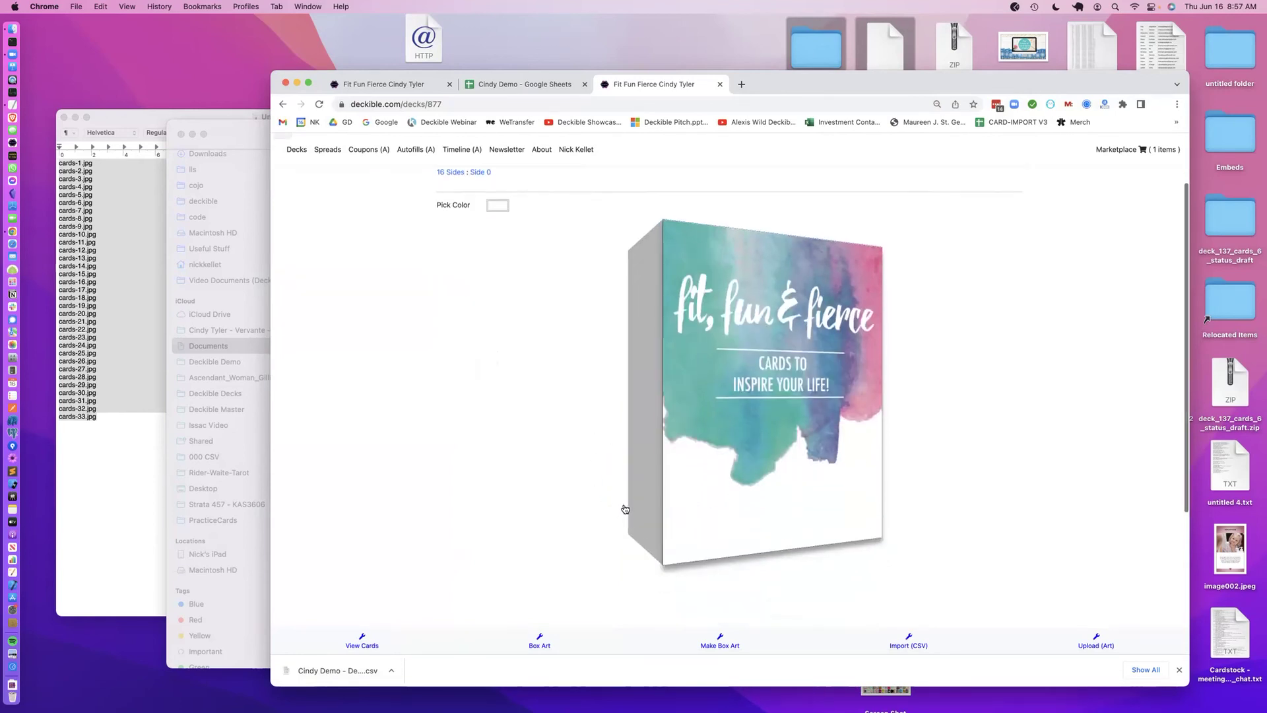
Reload the Box Art page until the front and back 3D box previews render
click(539, 643)
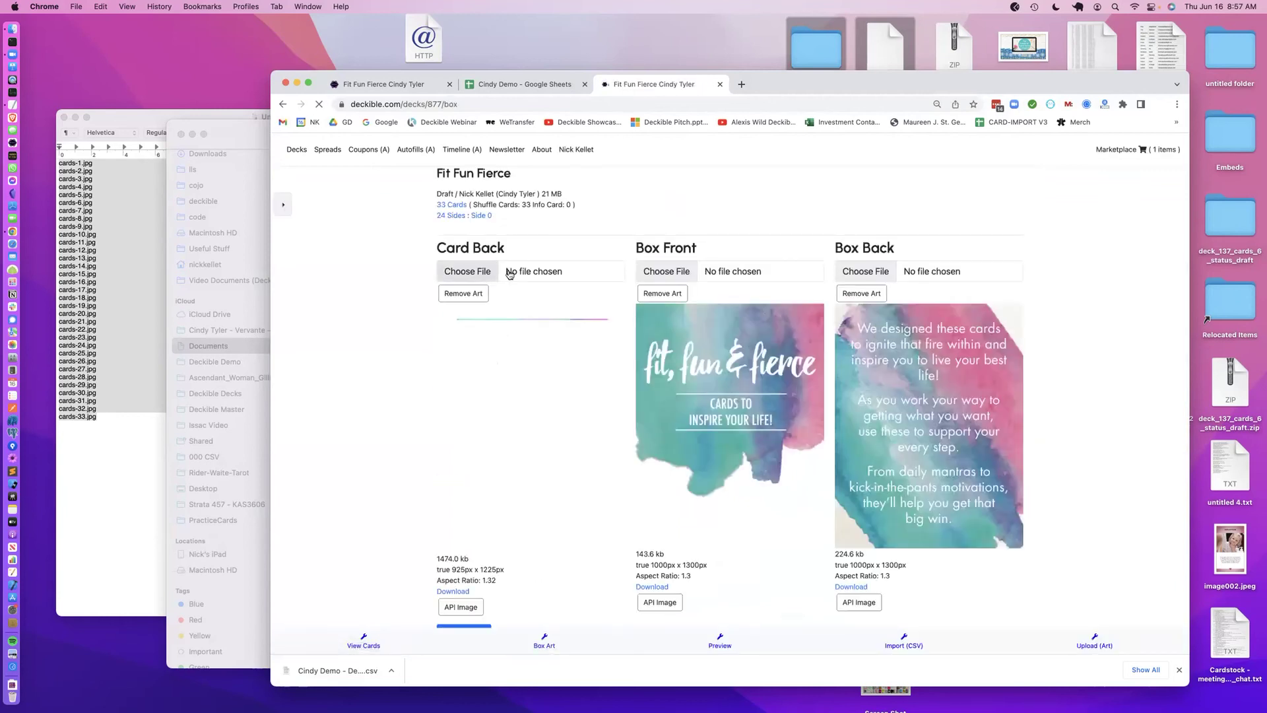
scroll(512, 269, down, 5)
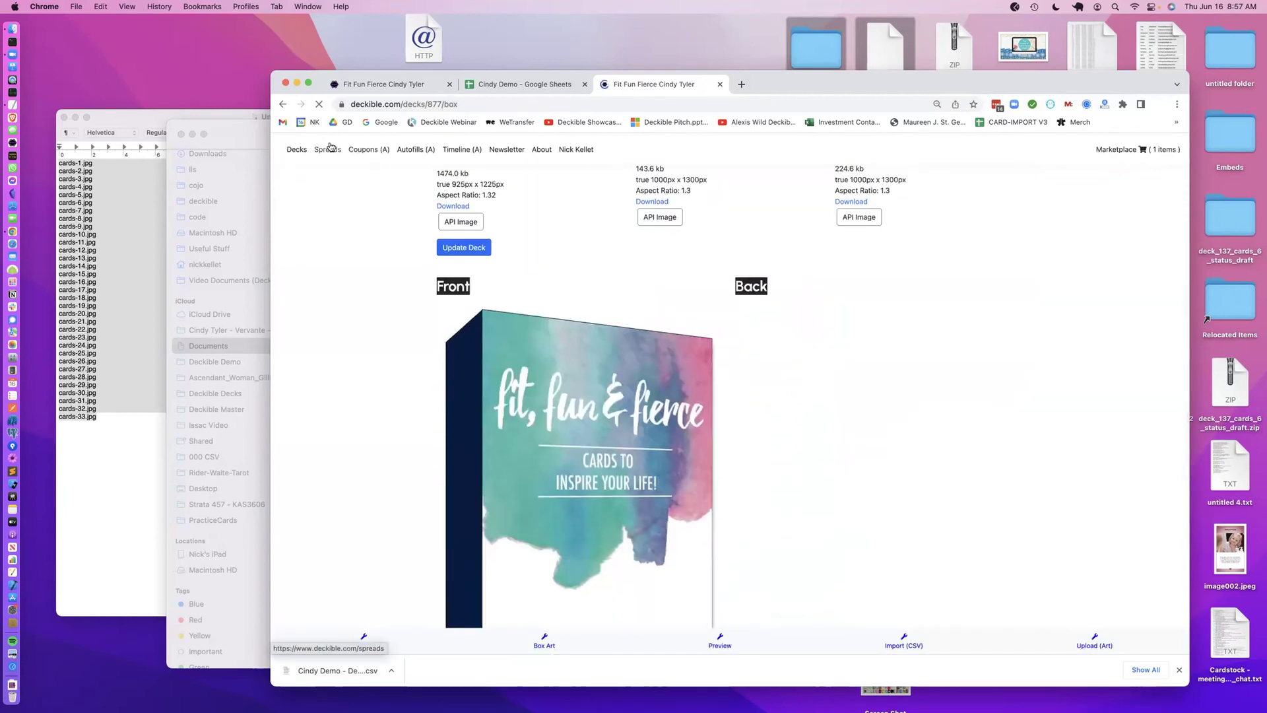
click(319, 105)
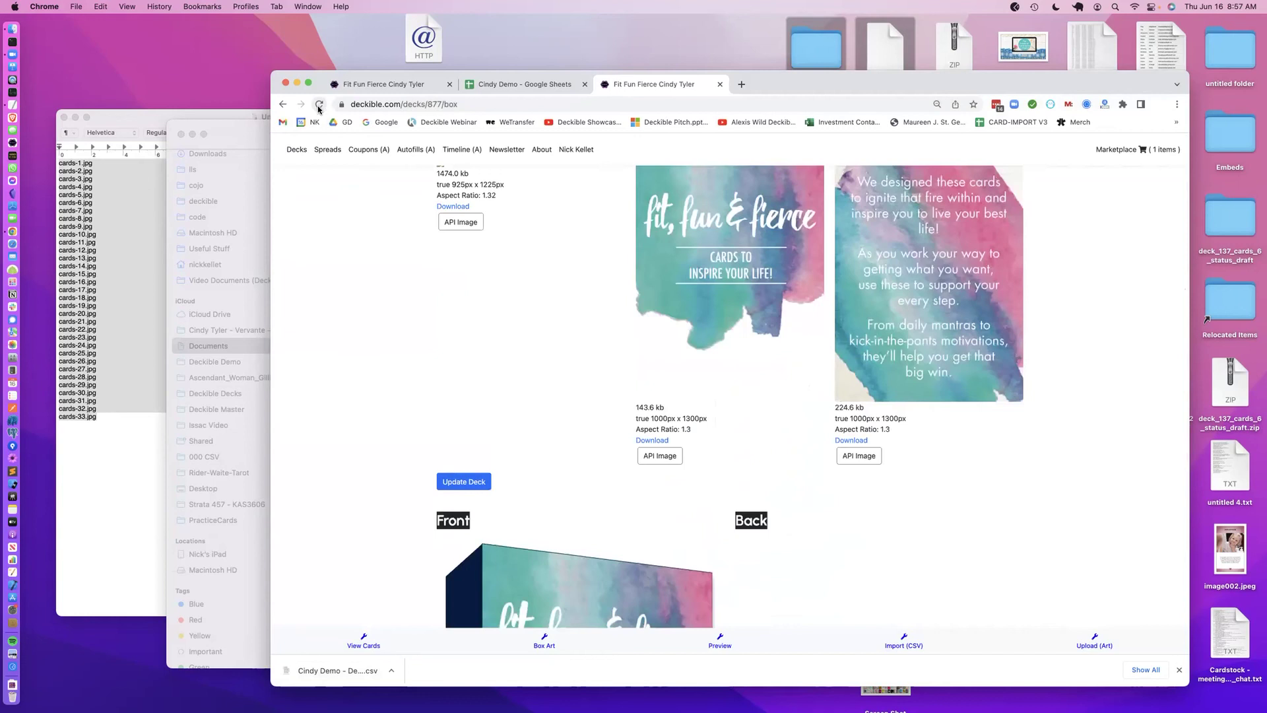
click(319, 106)
scroll(521, 336, down, 2)
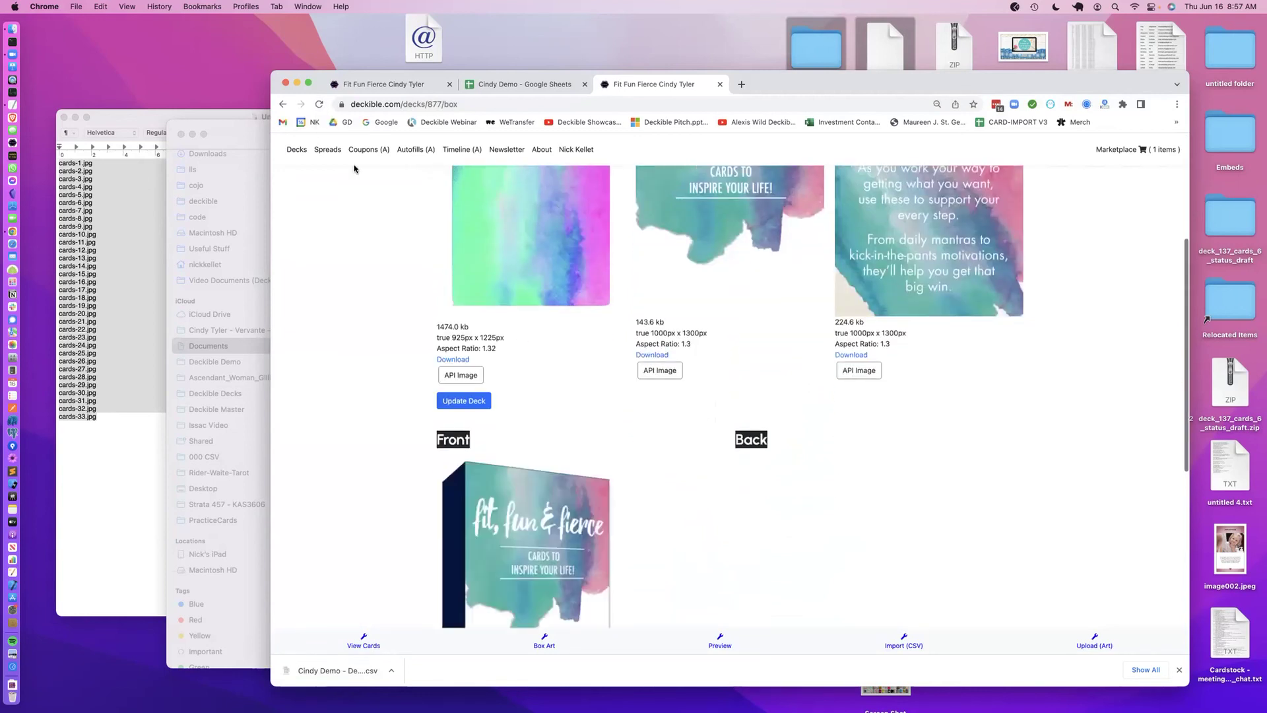
click(319, 105)
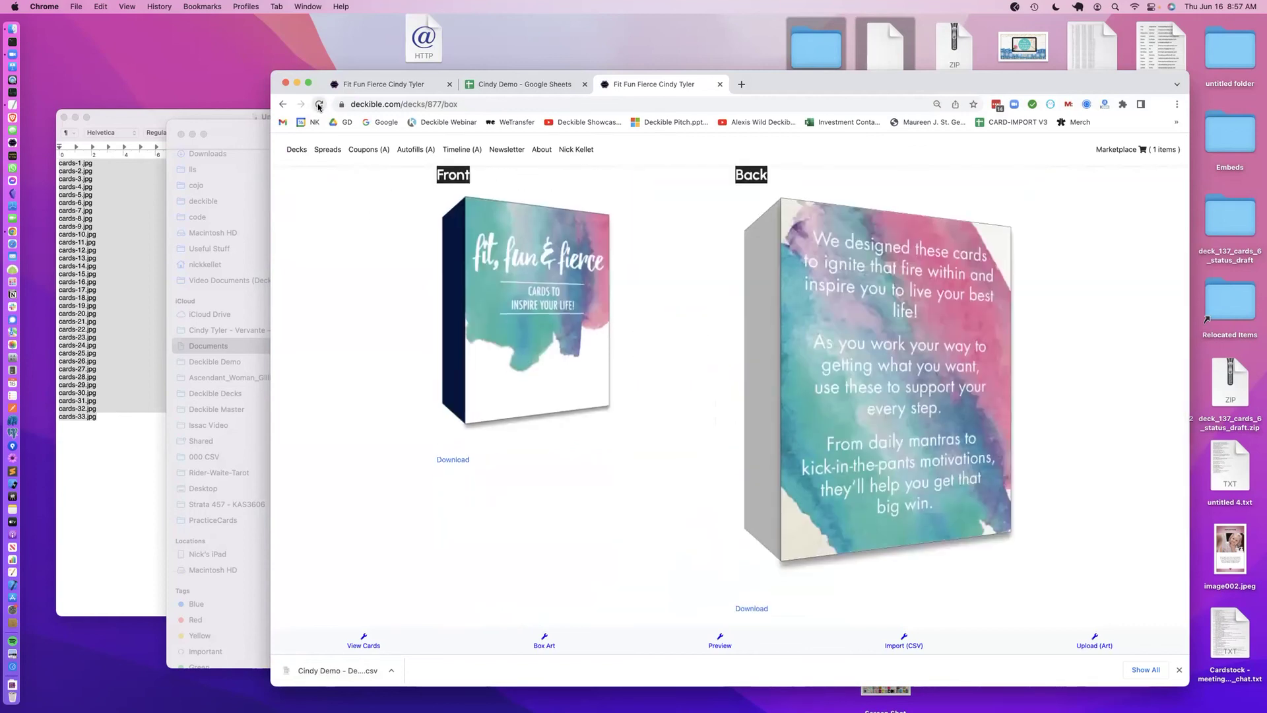
click(319, 106)
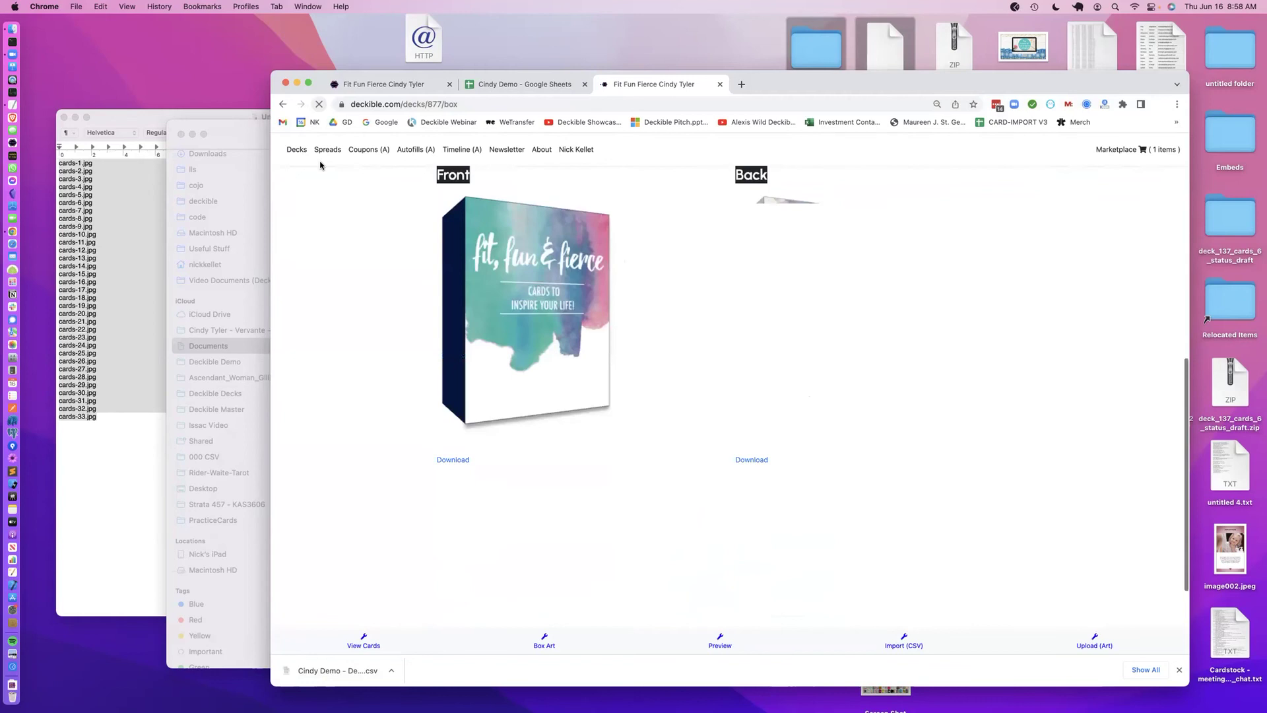
click(317, 104)
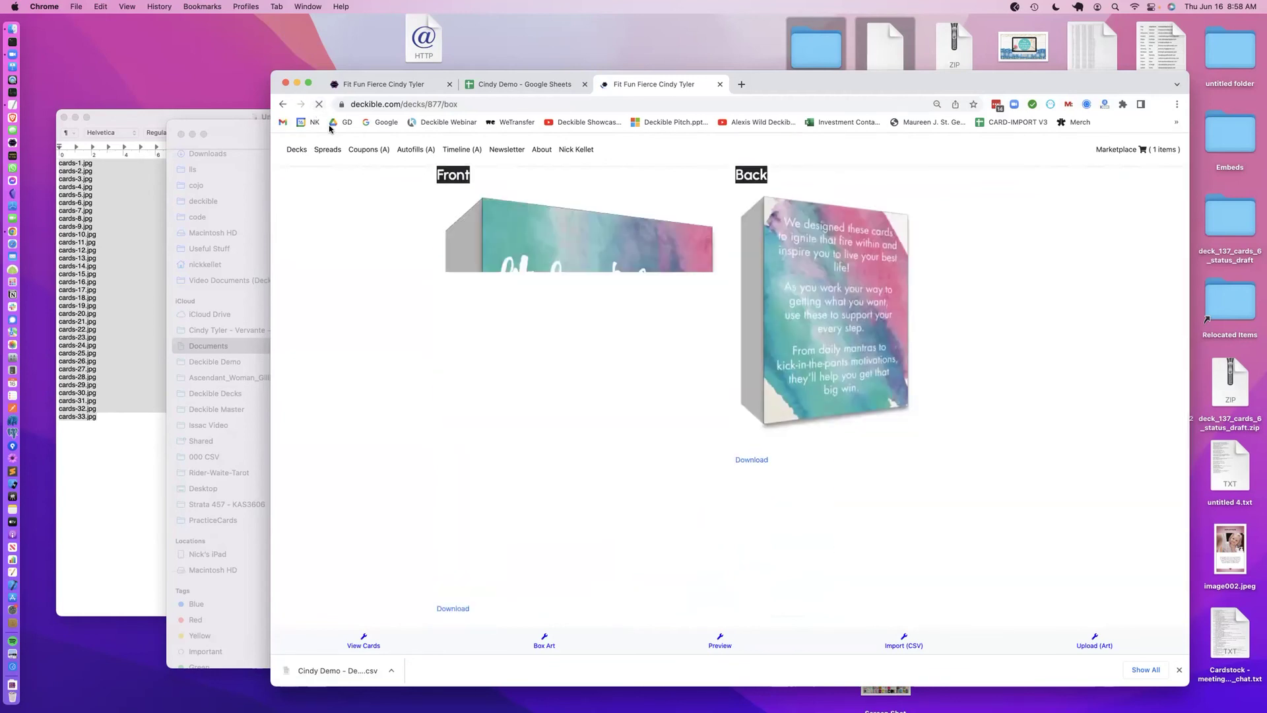
click(320, 105)
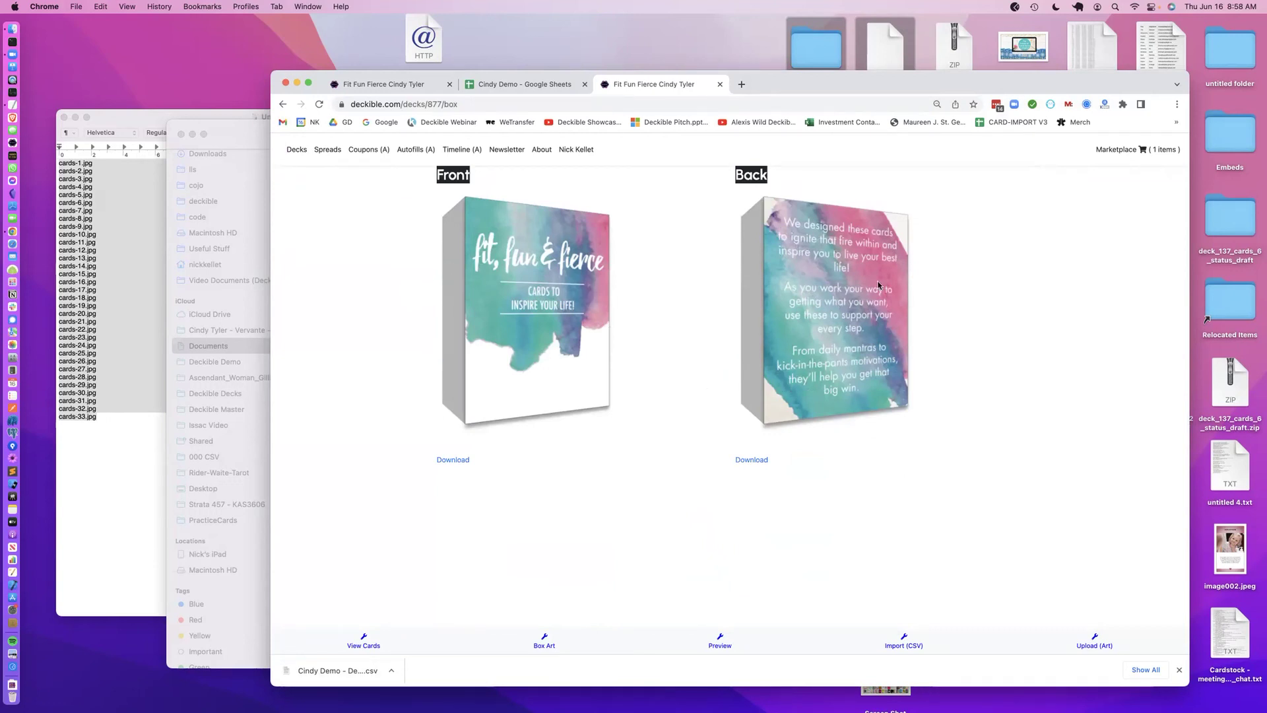
Close the extra deck tab and return to the deck's main page
click(721, 84)
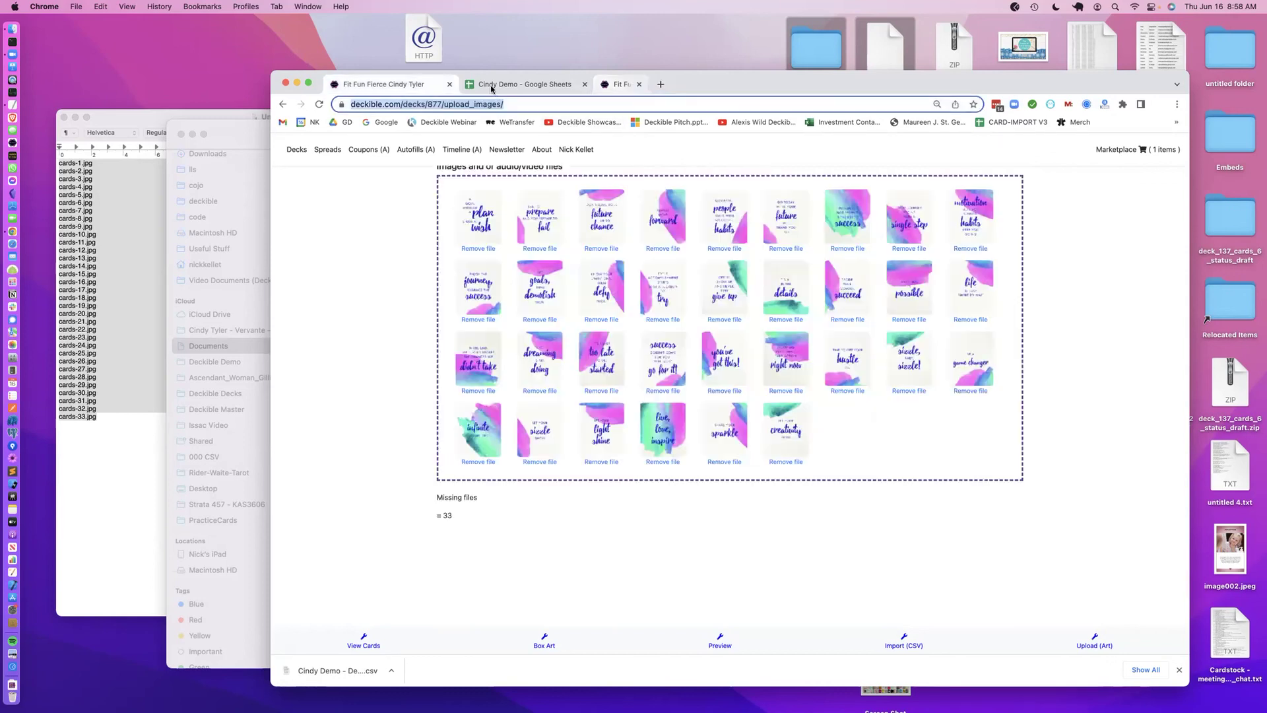
scroll(523, 235, up, 2)
scroll(523, 236, up, 1)
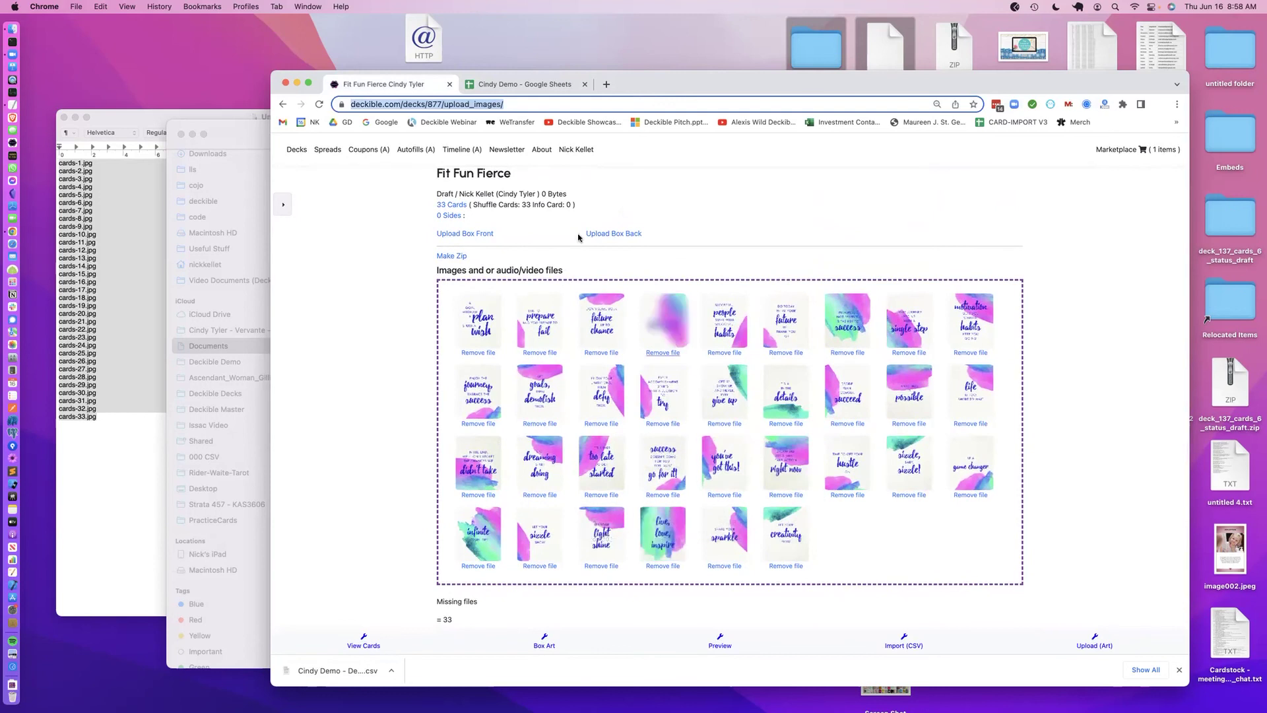
click(446, 216)
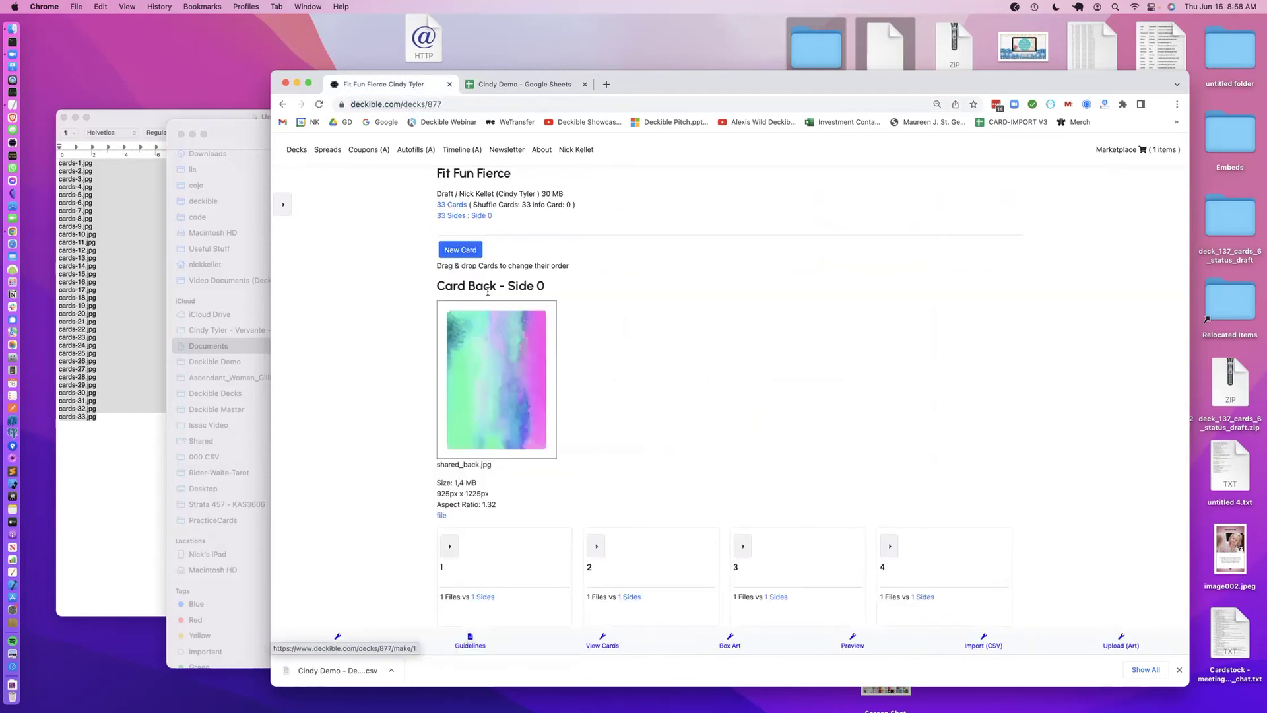
Review the 33 cards' cards-N.jpg artwork on the Side 0 page
click(484, 214)
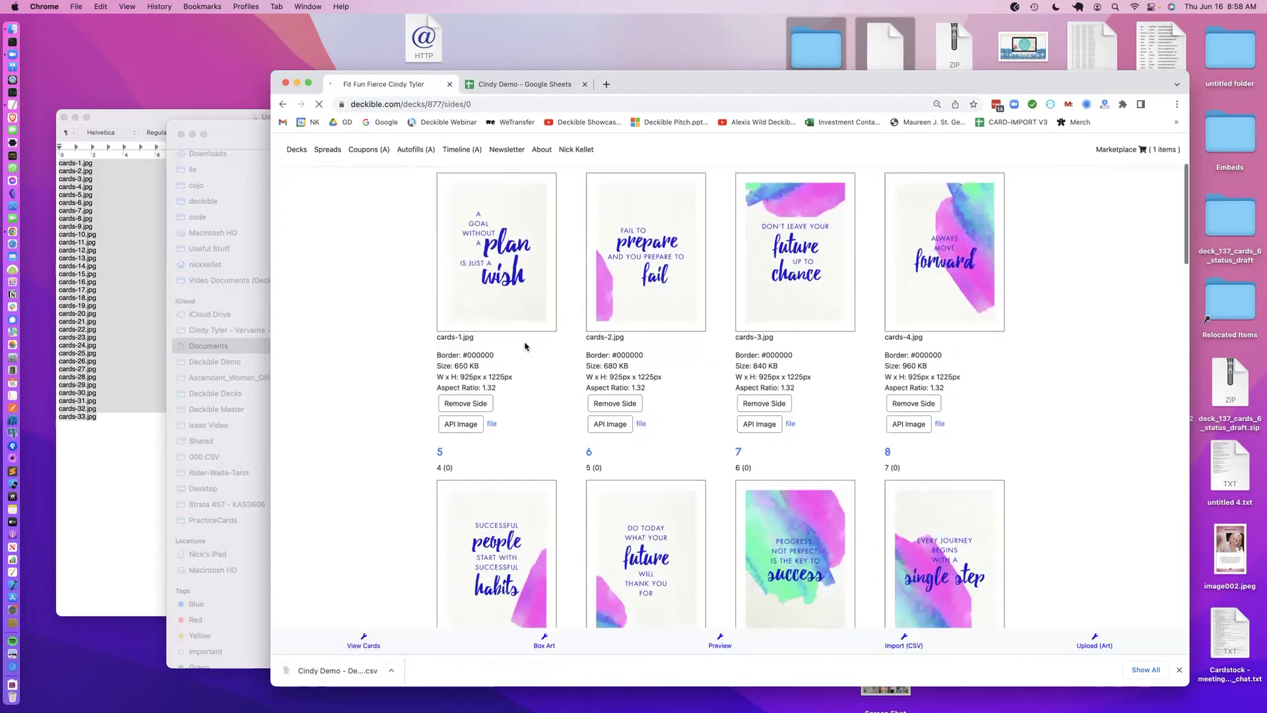
scroll(524, 345, down, 7)
scroll(525, 345, down, 15)
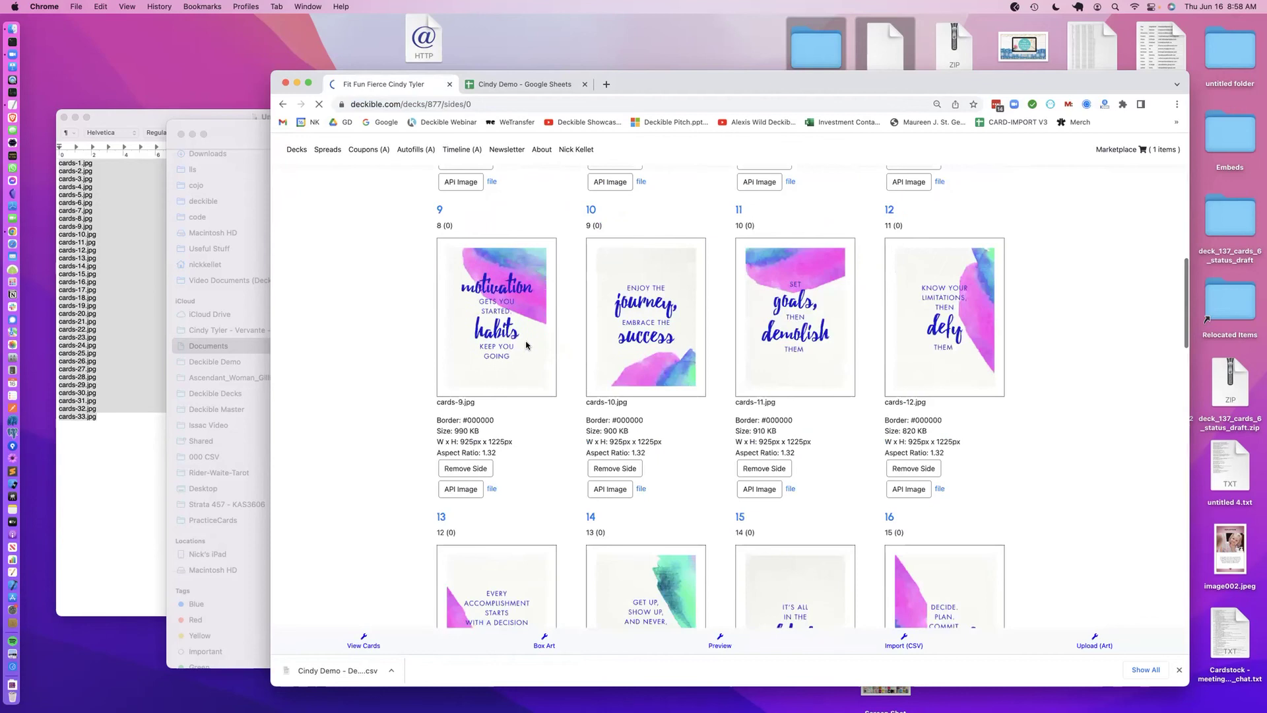
scroll(526, 345, down, 3)
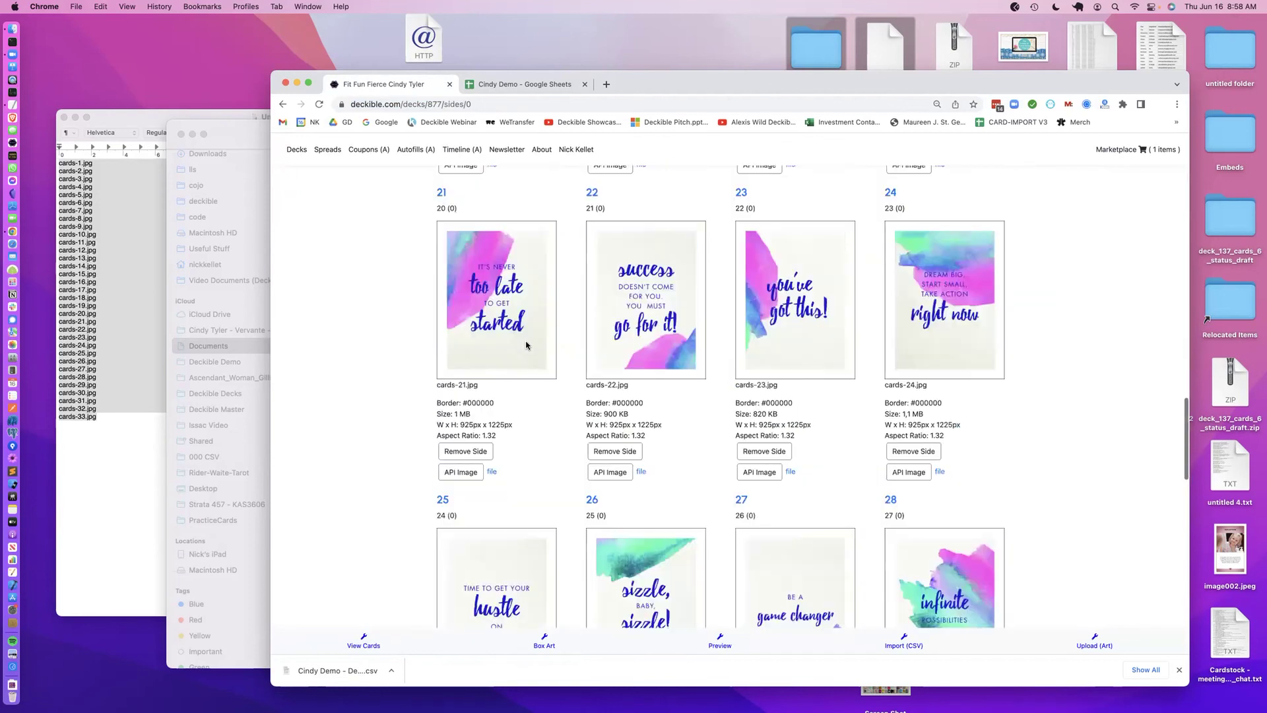
scroll(526, 344, up, 6)
scroll(541, 344, up, 11)
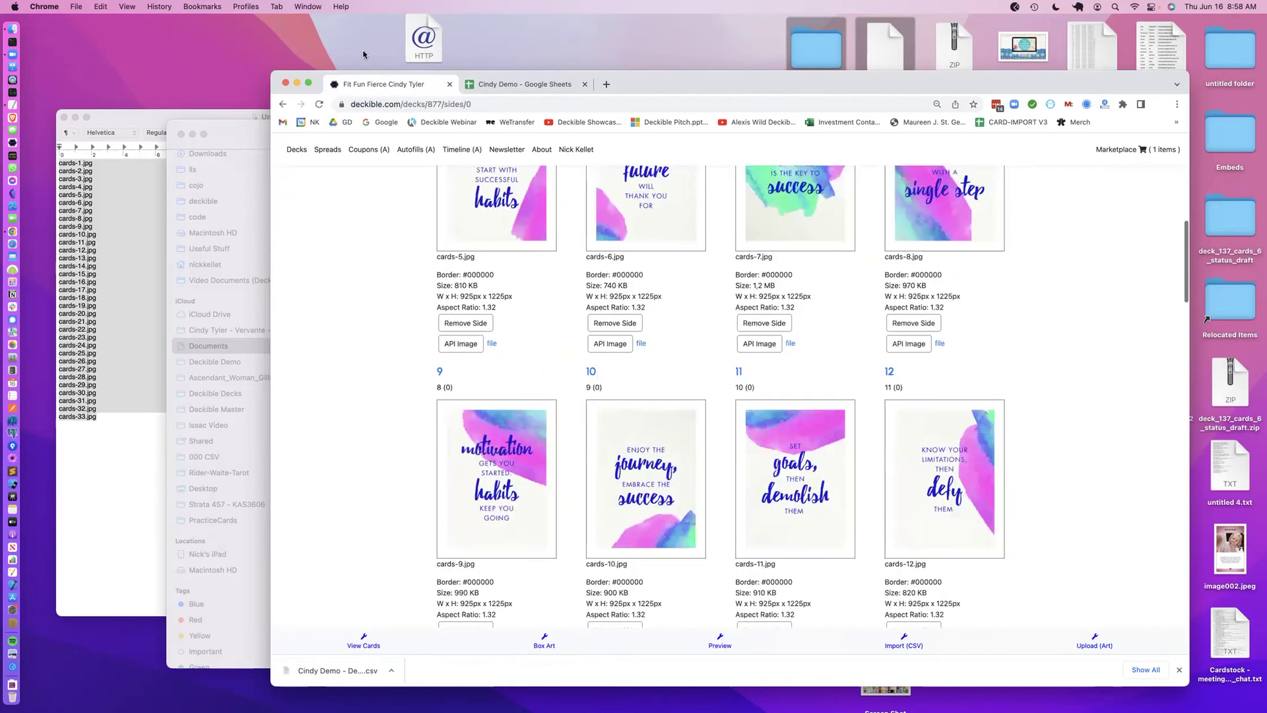